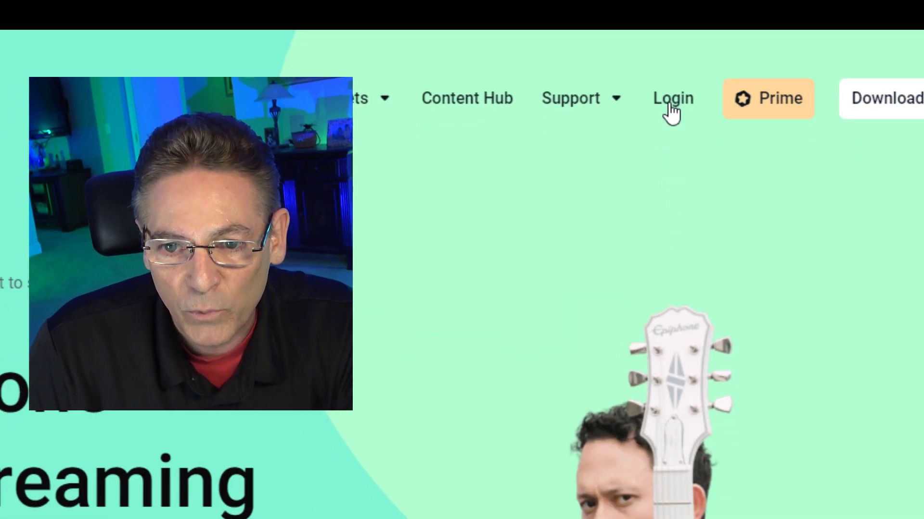
# Log in to Streamlabs with YouTube, using the first listed Google account.
pyautogui.click(672, 215)
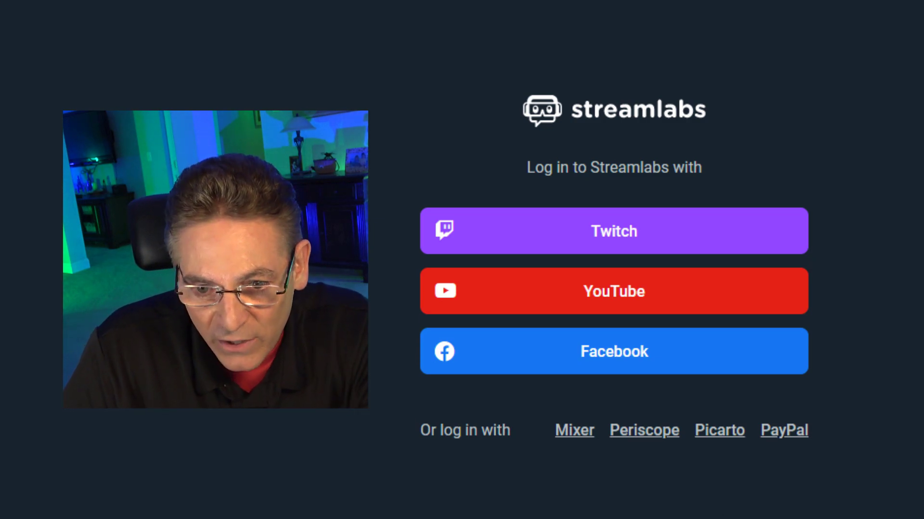
pyautogui.click(634, 302)
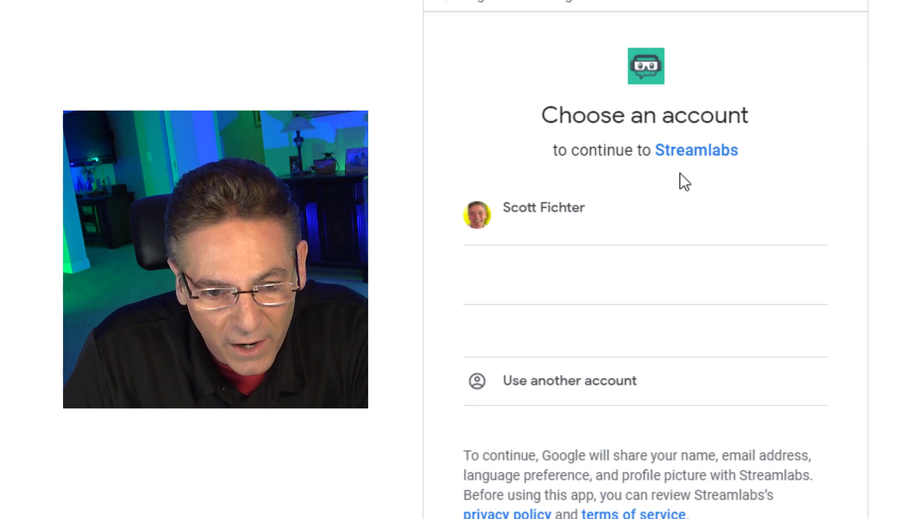
pyautogui.click(625, 212)
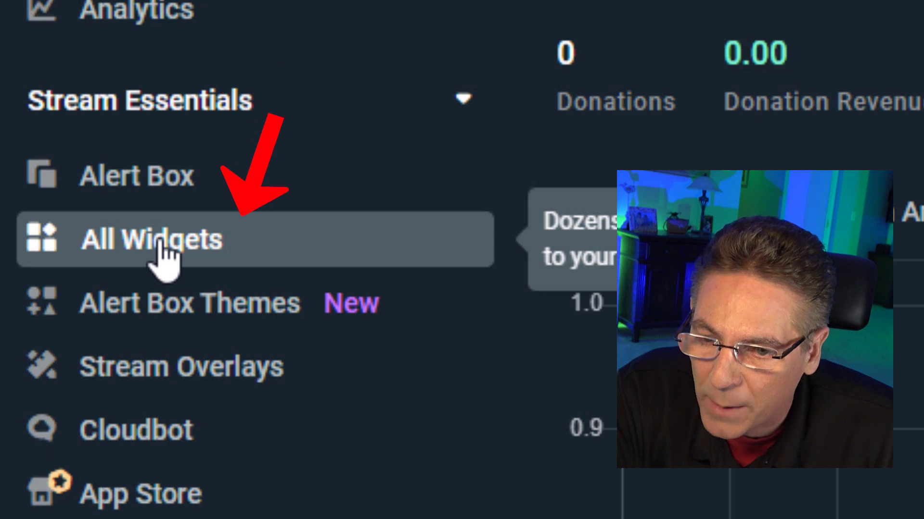
# Browse the full collection of Streamlabs widgets and open the Alert Box widget's settings.
pyautogui.click(163, 243)
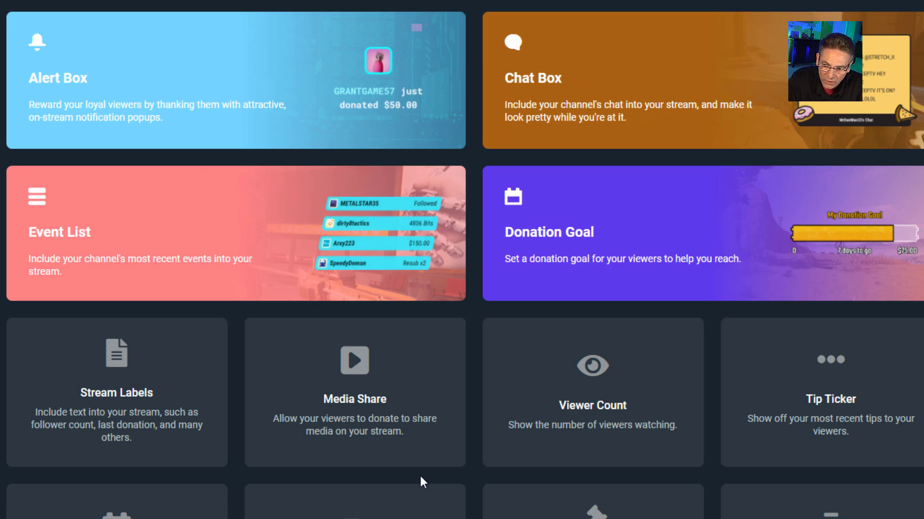
pyautogui.scroll(-8, 457, 443)
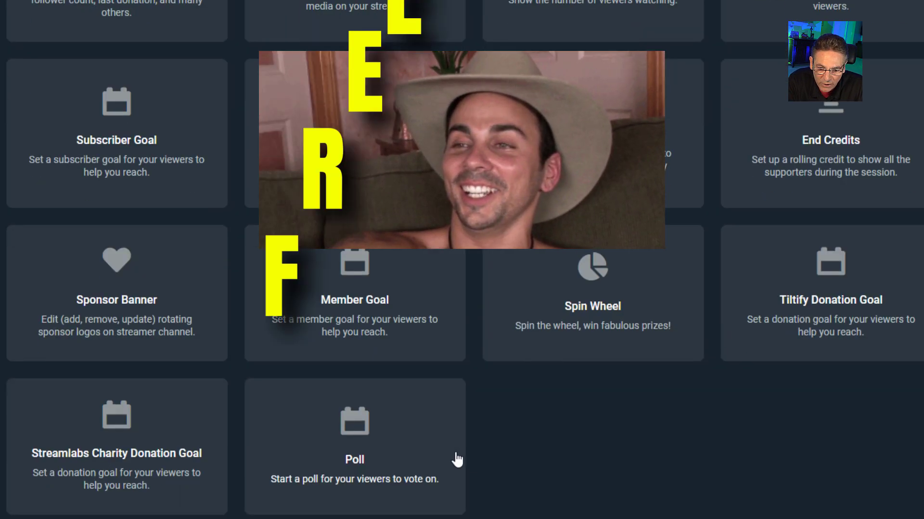
pyautogui.scroll(8, 455, 457)
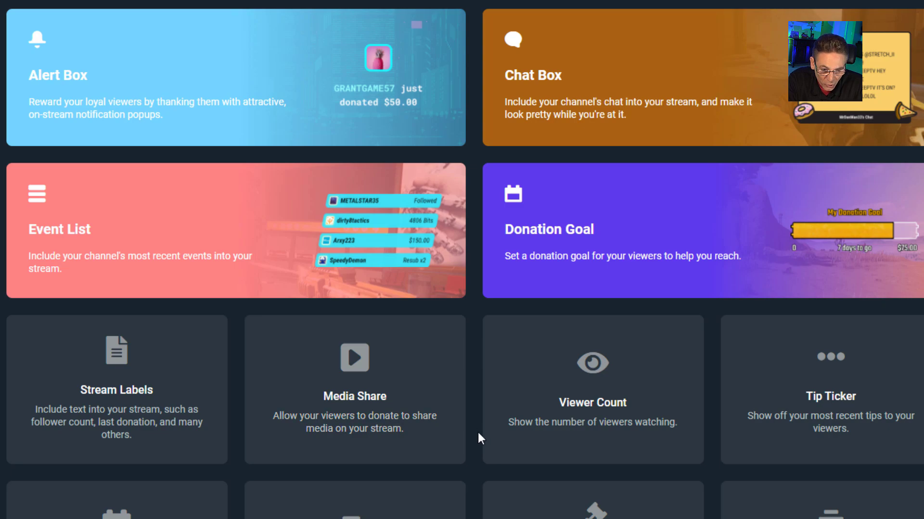
pyautogui.scroll(-5, 478, 435)
pyautogui.scroll(5, 485, 448)
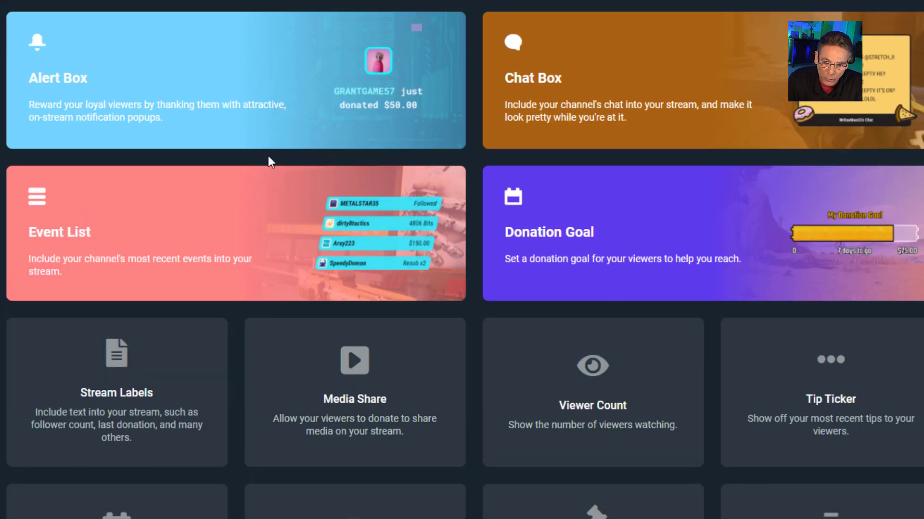
pyautogui.click(258, 125)
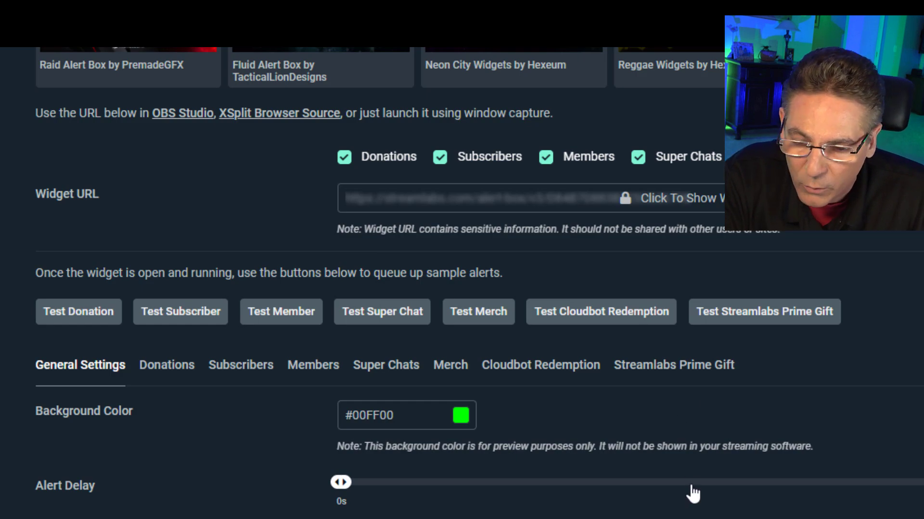
# Limit the alert box to Subscribers and Super Chats, and preview the widget in its own window before closing it.
pyautogui.scroll(-8, 859, 513)
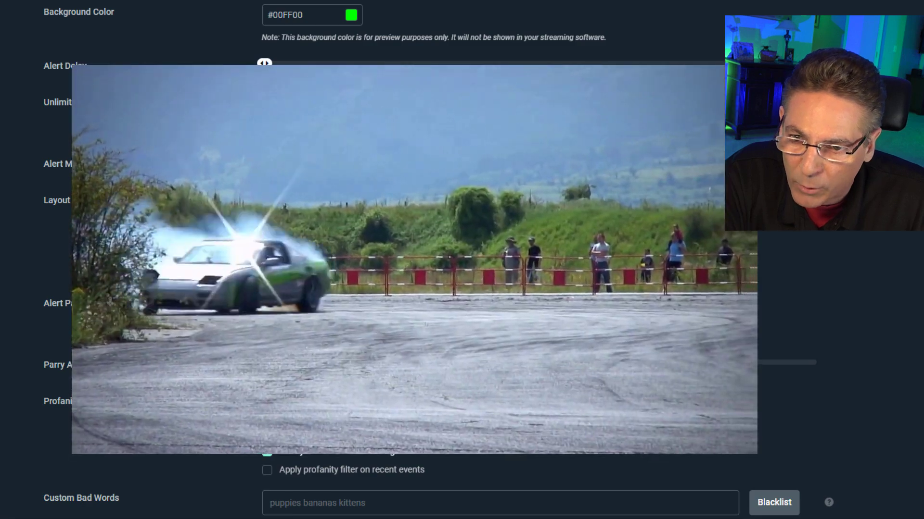
pyautogui.scroll(2, 637, 362)
pyautogui.scroll(-1, 633, 358)
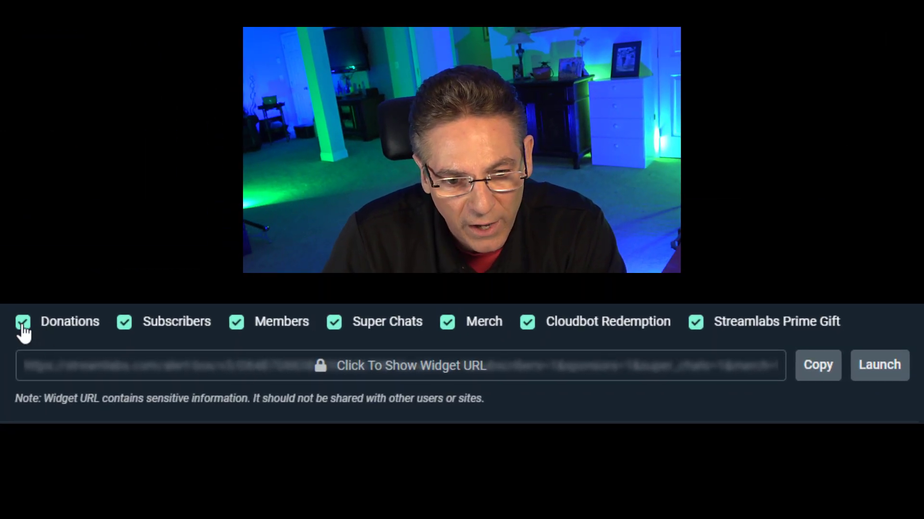
pyautogui.click(237, 323)
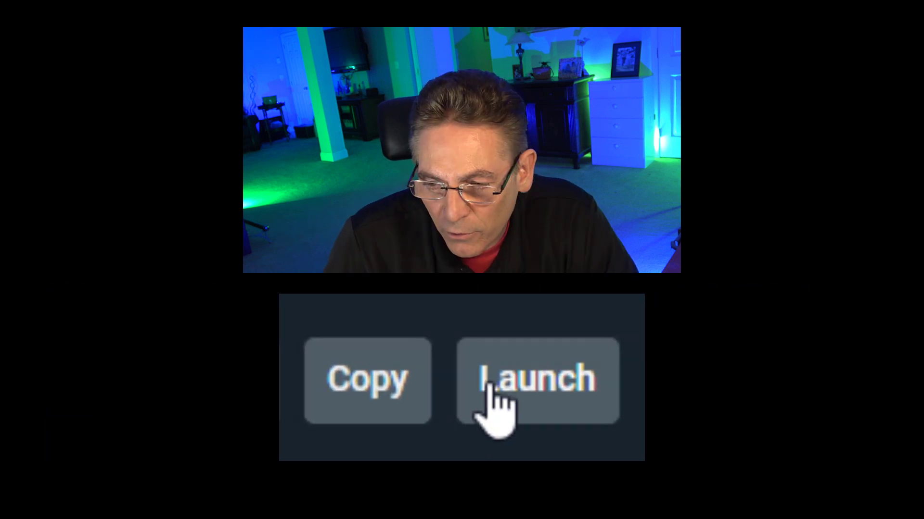
pyautogui.click(522, 385)
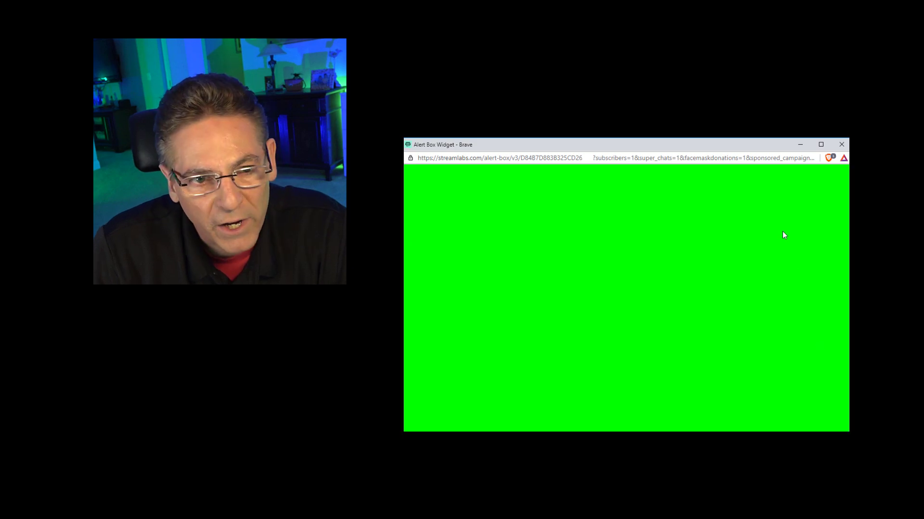
pyautogui.click(841, 145)
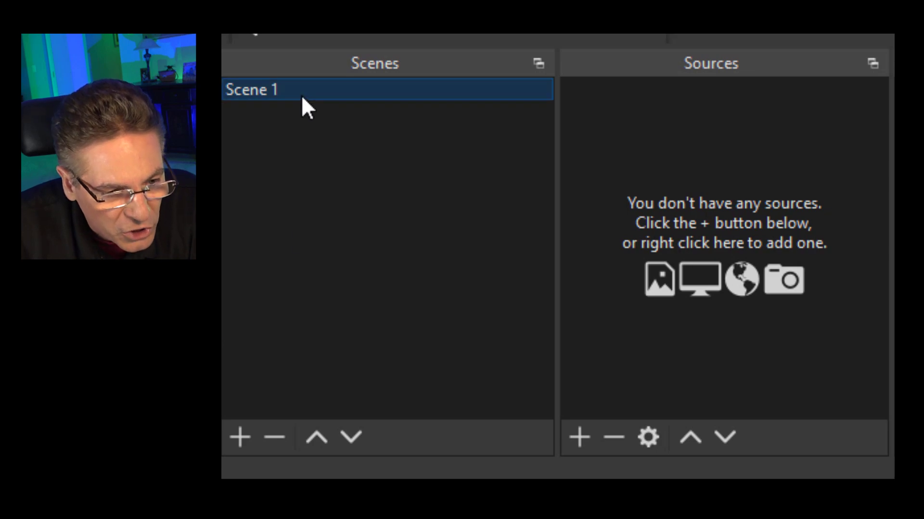
# In OBS Studio, rename Scene 1 as GLOBAL.
pyautogui.rightClick(282, 96)
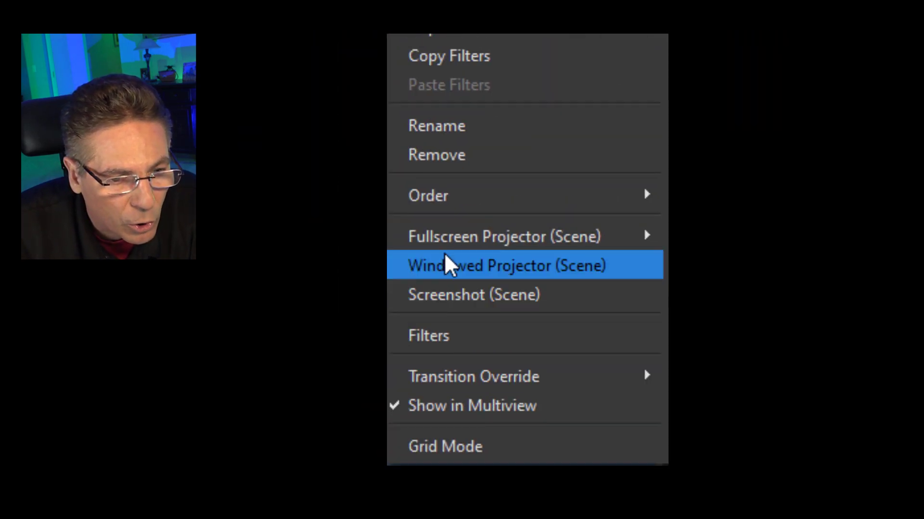
pyautogui.click(449, 132)
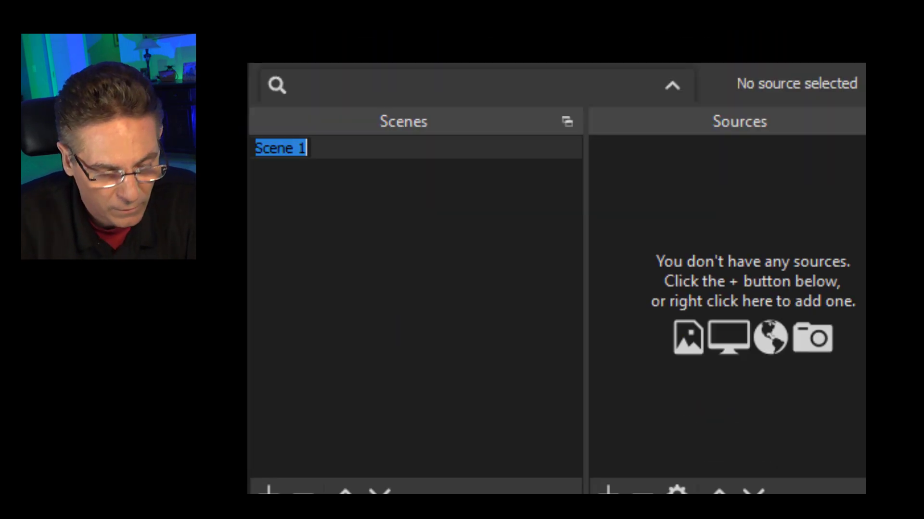
pyautogui.write('GLOBAL')
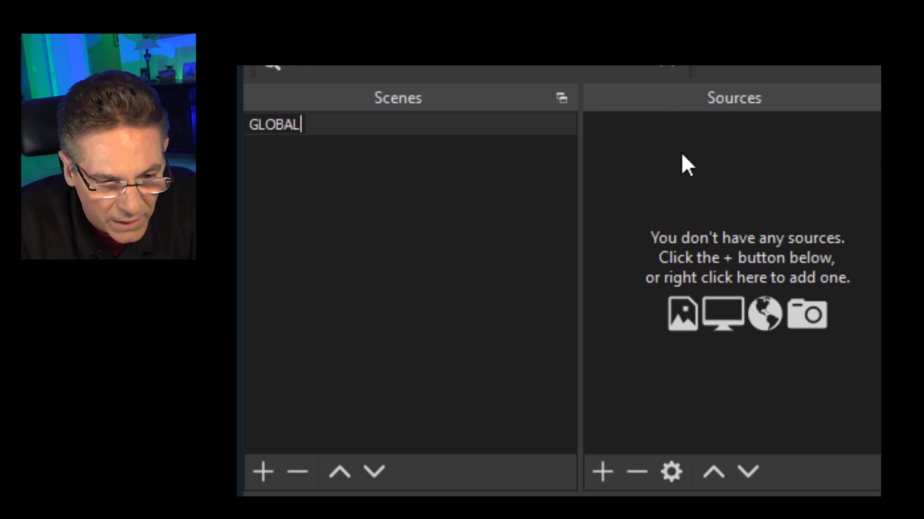
# Add a new Browser source named NOTIFICATOINS to the GLOBAL scene.
pyautogui.click(602, 472)
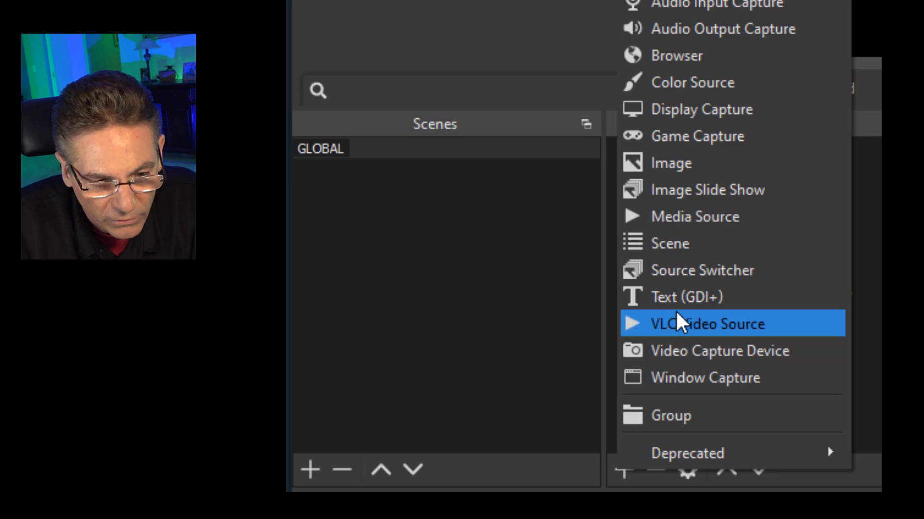
pyautogui.click(707, 58)
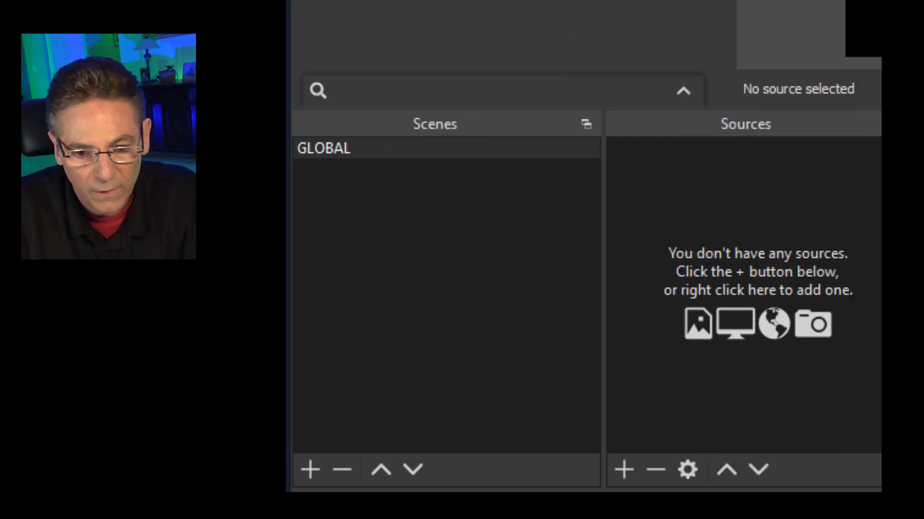
pyautogui.write('NOTI')
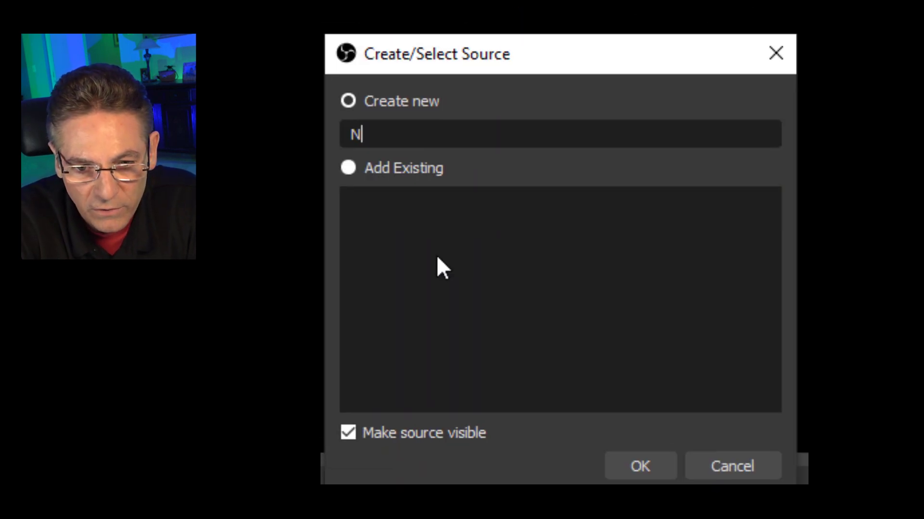
pyautogui.write('FICATOINS')
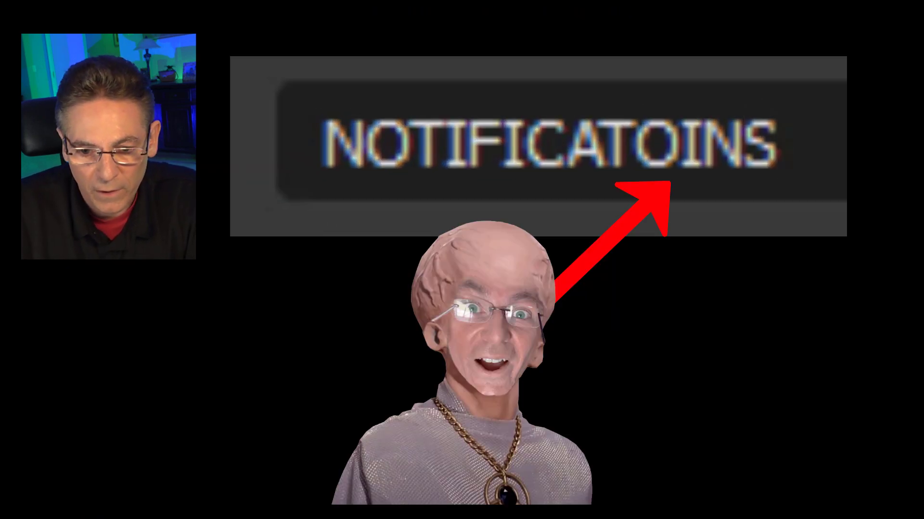
pyautogui.press('Return')
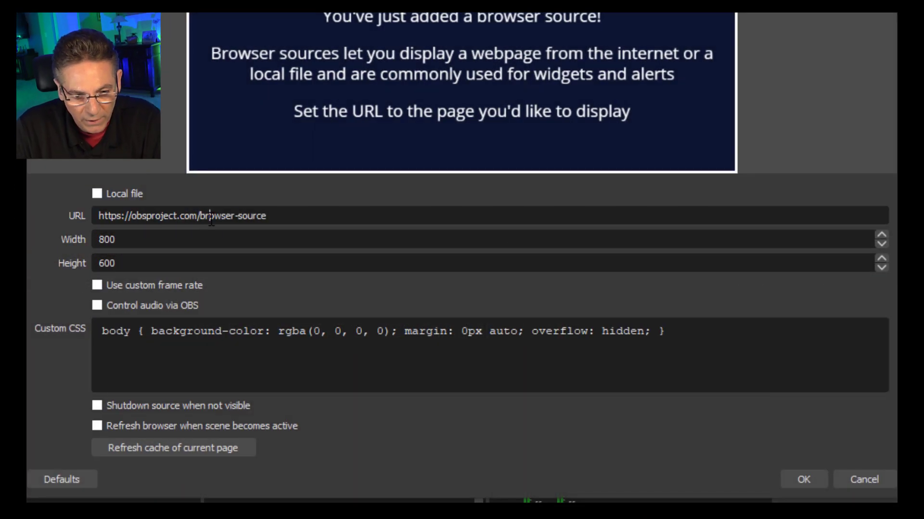
# Paste the private alert box widget URL, set the size to 183 by 176, and enable shutdown when not visible and refresh when the scene becomes active.
pyautogui.tripleClick(210, 219)
pyautogui.hotkey('ctrl', 'v')
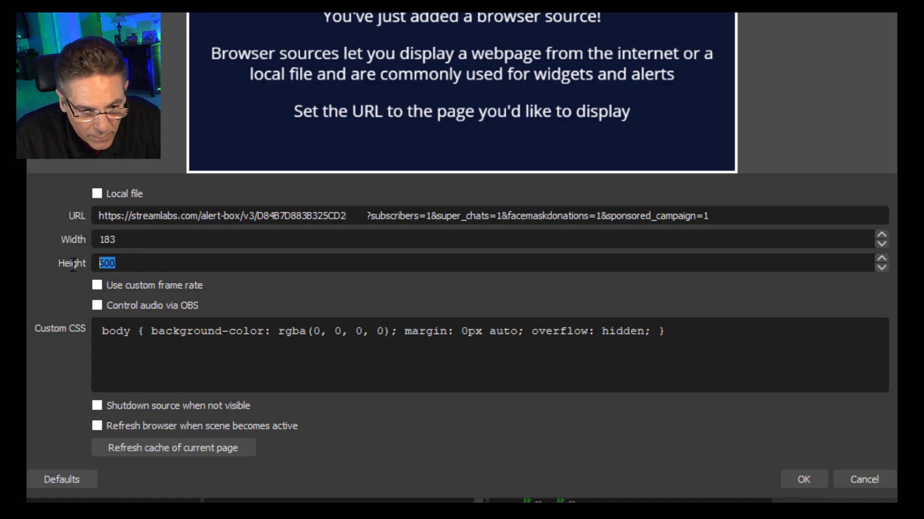
pyautogui.write('176')
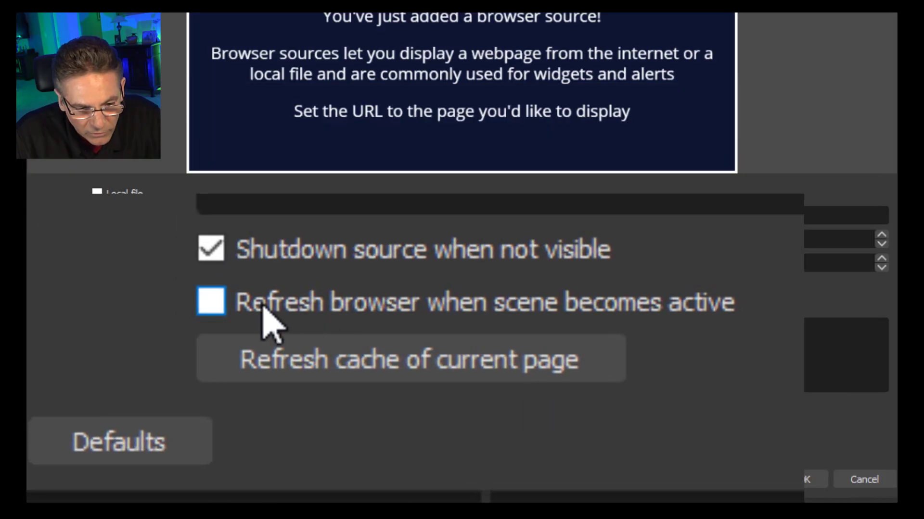
pyautogui.click(116, 428)
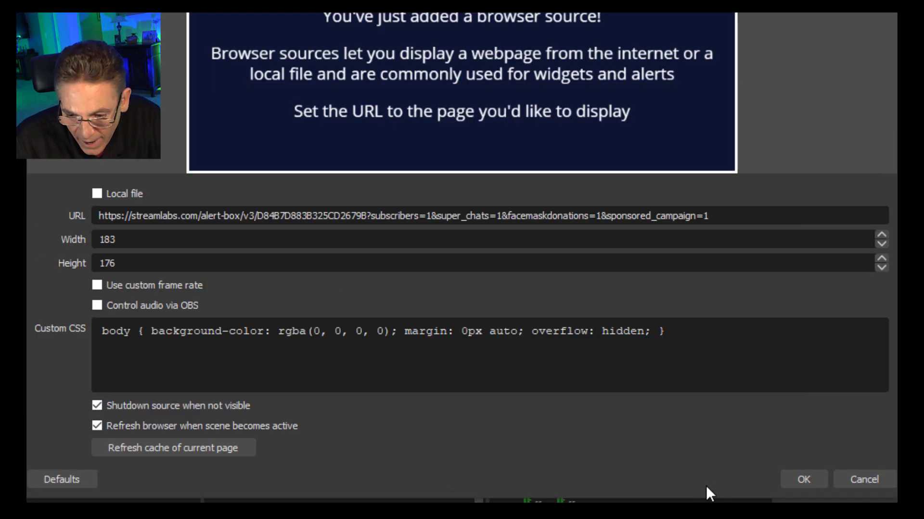
pyautogui.click(800, 480)
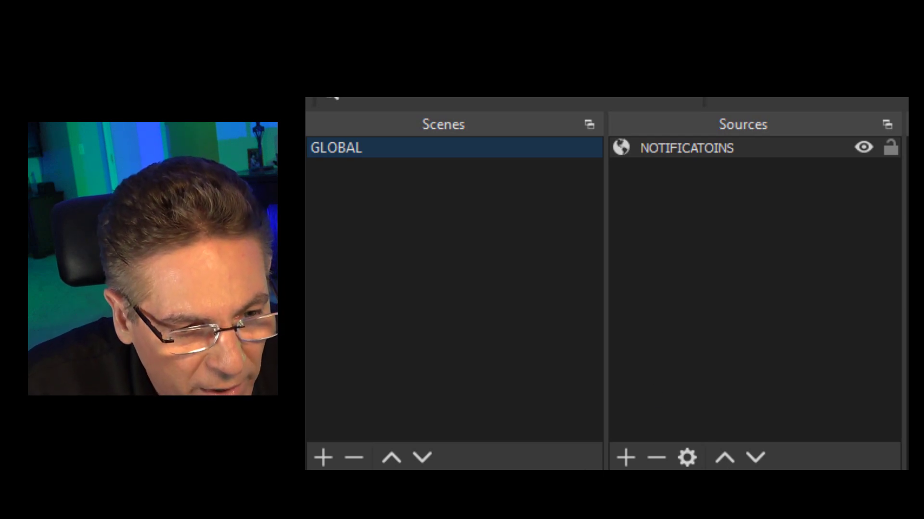
# Create a second scene with the default name and add the existing GLOBAL scene to it as a visible source.
pyautogui.click(323, 459)
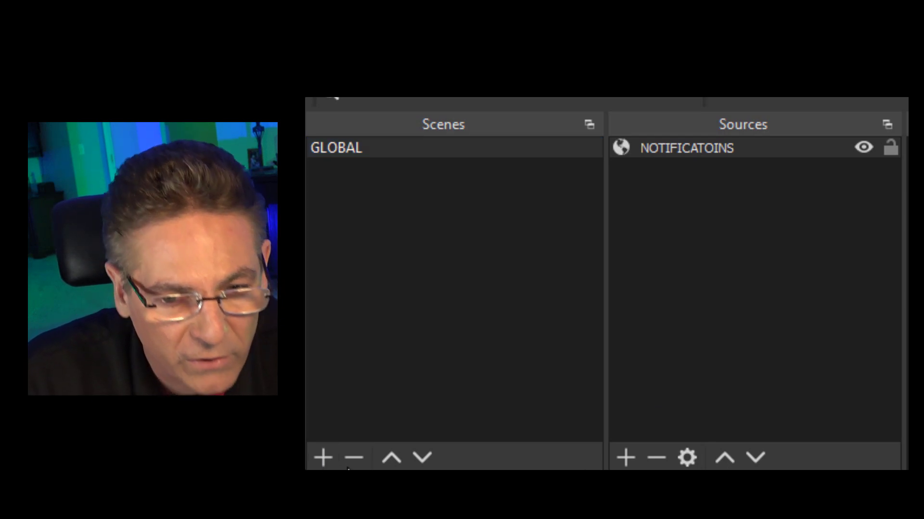
pyautogui.press('Return')
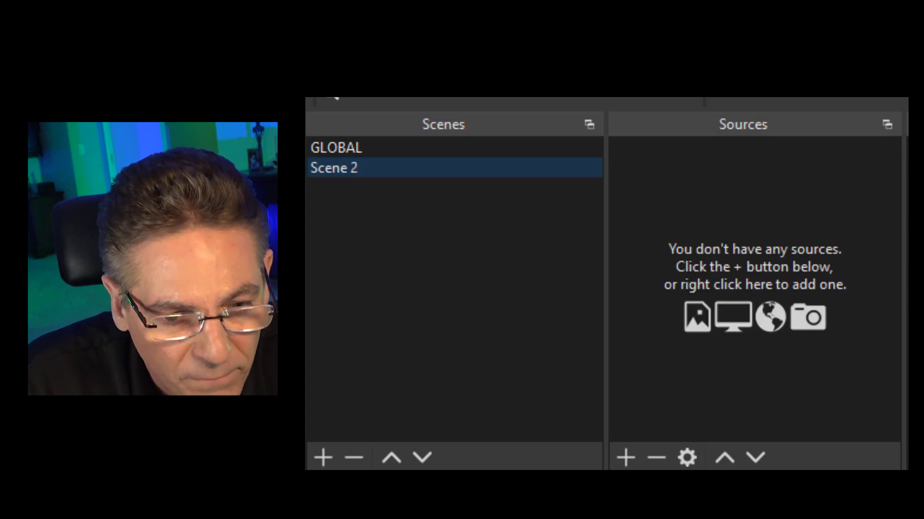
pyautogui.click(626, 457)
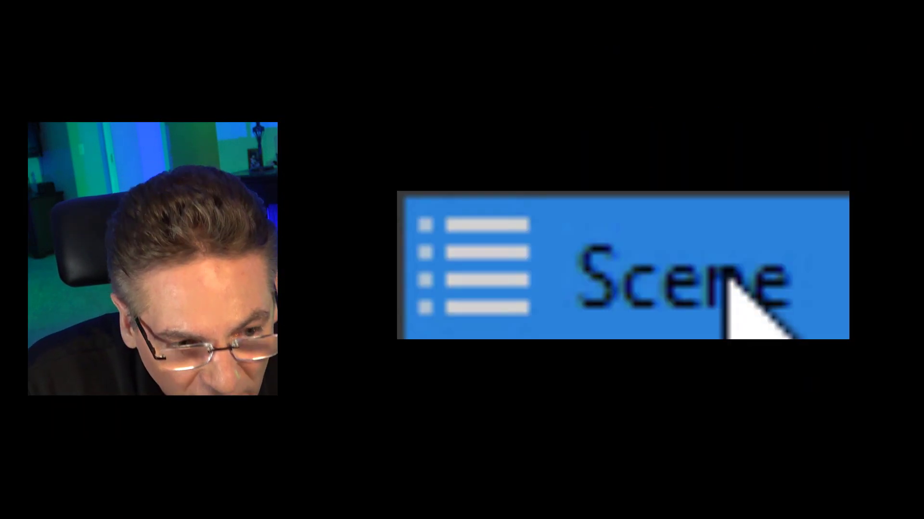
pyautogui.click(729, 289)
pyautogui.click(371, 118)
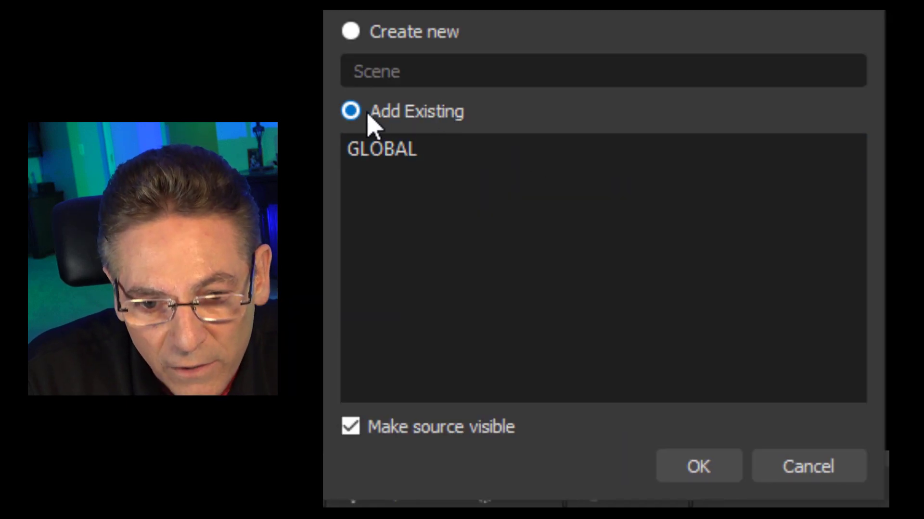
pyautogui.click(384, 150)
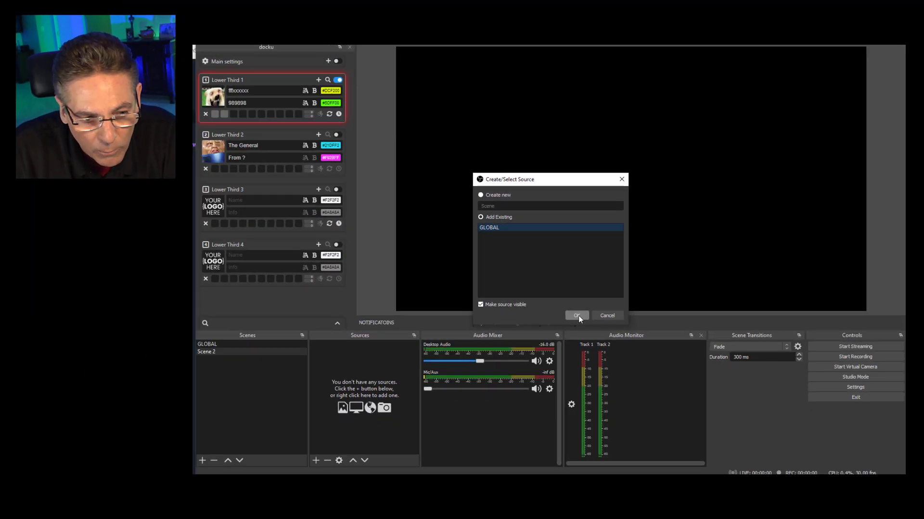
pyautogui.click(577, 315)
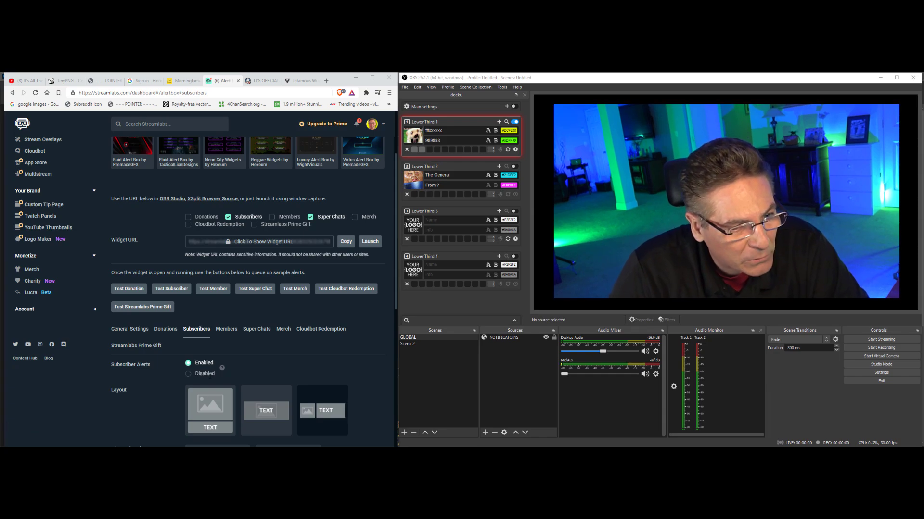
# In the Streamlabs dashboard, send a test subscriber alert to the OBS scene.
pyautogui.click(172, 289)
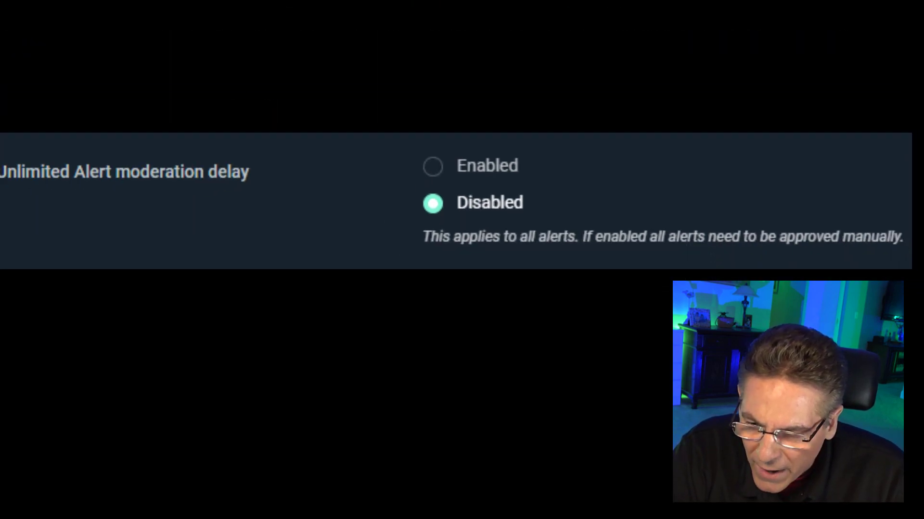
# Enable the unlimited alert moderation delay in the general alert settings and review the remaining options down to the profanity filter.
pyautogui.click(456, 161)
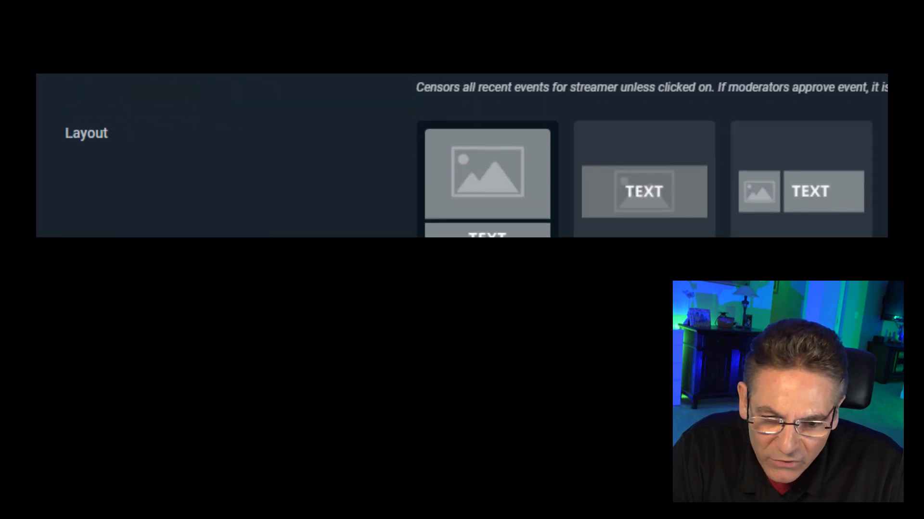
pyautogui.scroll(-1, 462, 156)
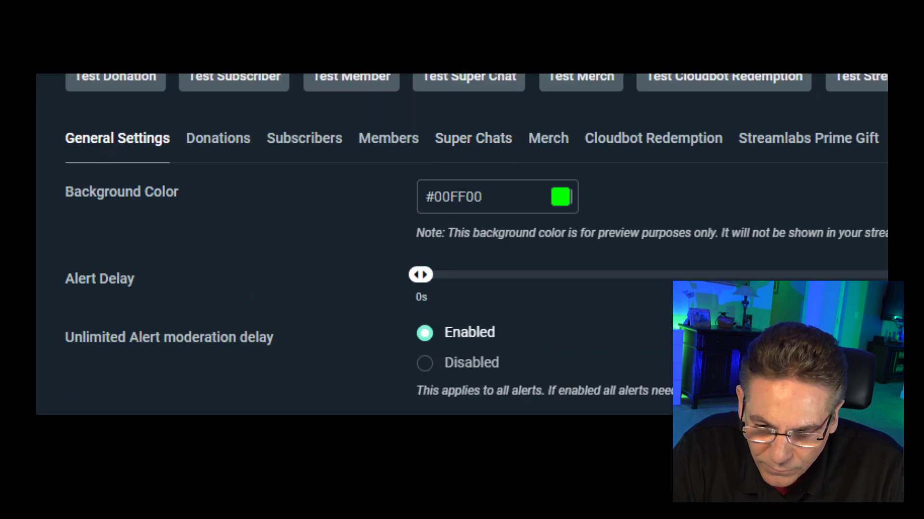
pyautogui.scroll(-5, 462, 247)
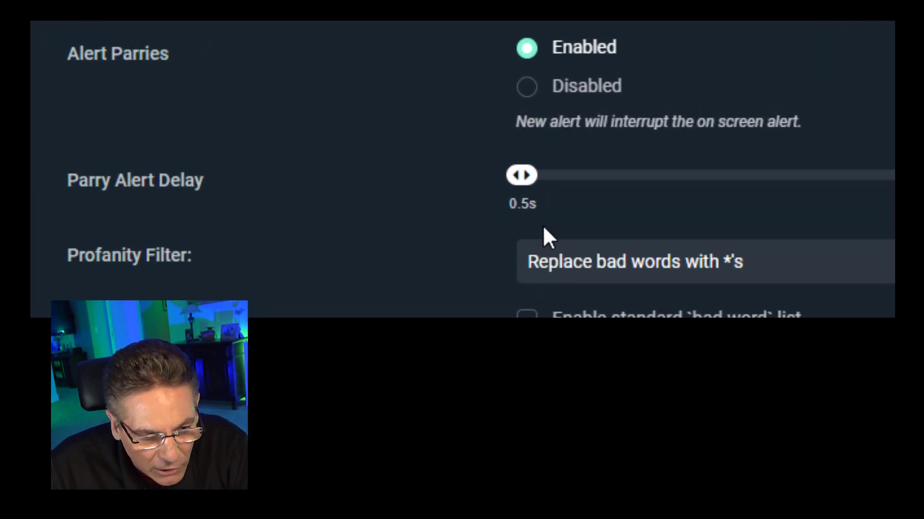
# Set the parry alert delay to 1s and enable the standard bad word list, name anonymizing, and recent-events profanity filtering.
pyautogui.moveTo(534, 180); pyautogui.dragTo(553, 187)
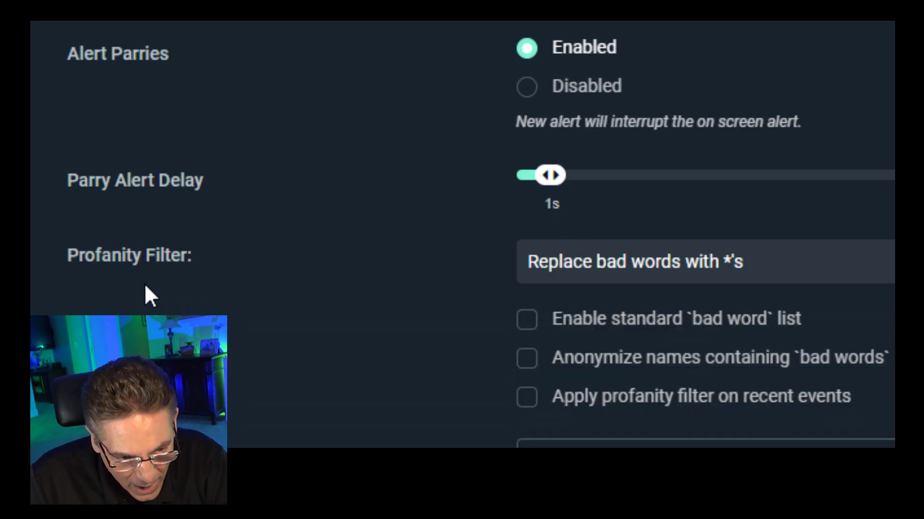
pyautogui.click(528, 323)
pyautogui.click(530, 360)
pyautogui.click(529, 399)
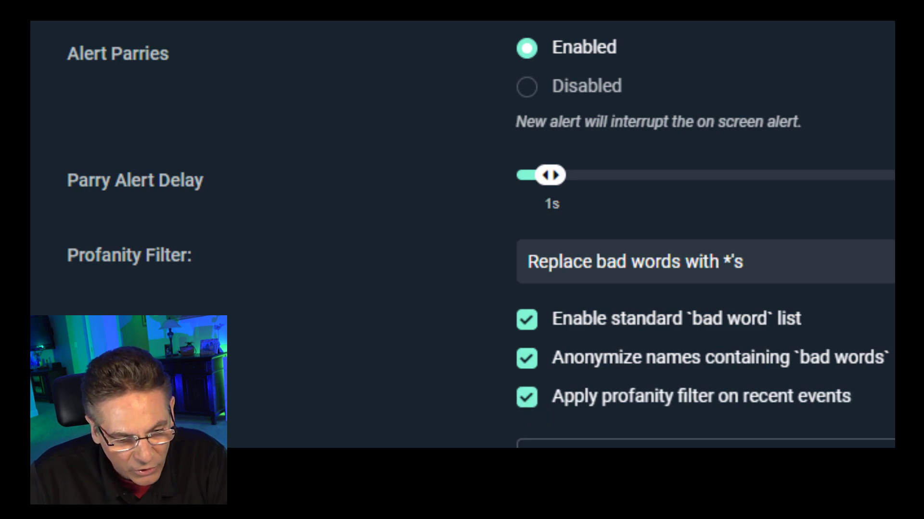
pyautogui.scroll(-4, 462, 235)
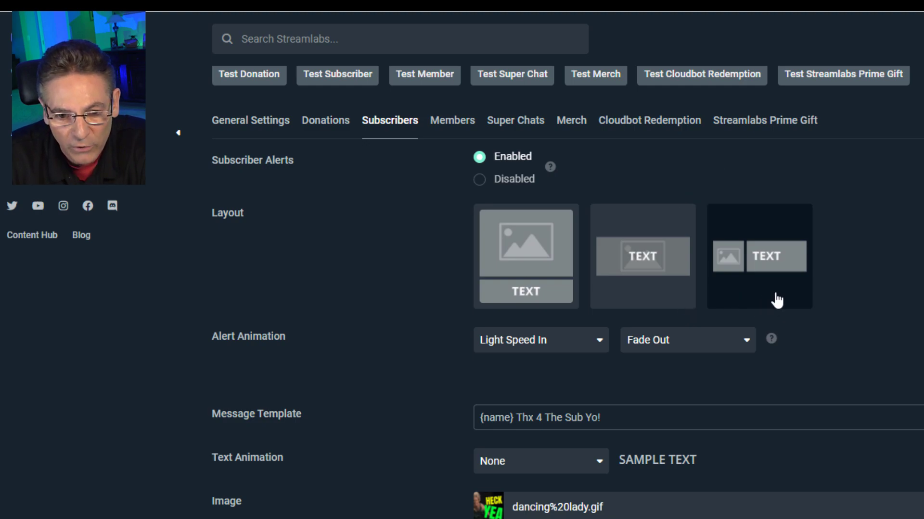
# Try the subscriber alert layouts, choose the one with the image above the text, and send a test subscriber alert.
pyautogui.click(669, 297)
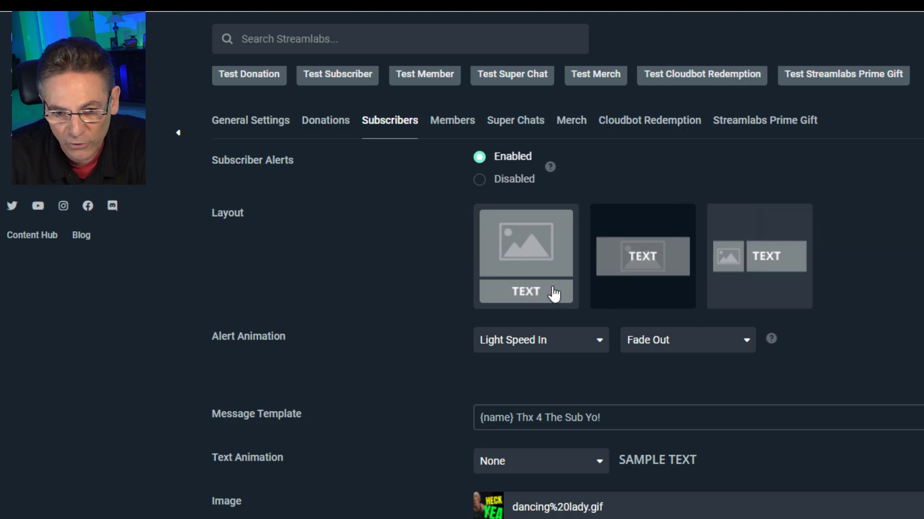
pyautogui.click(749, 290)
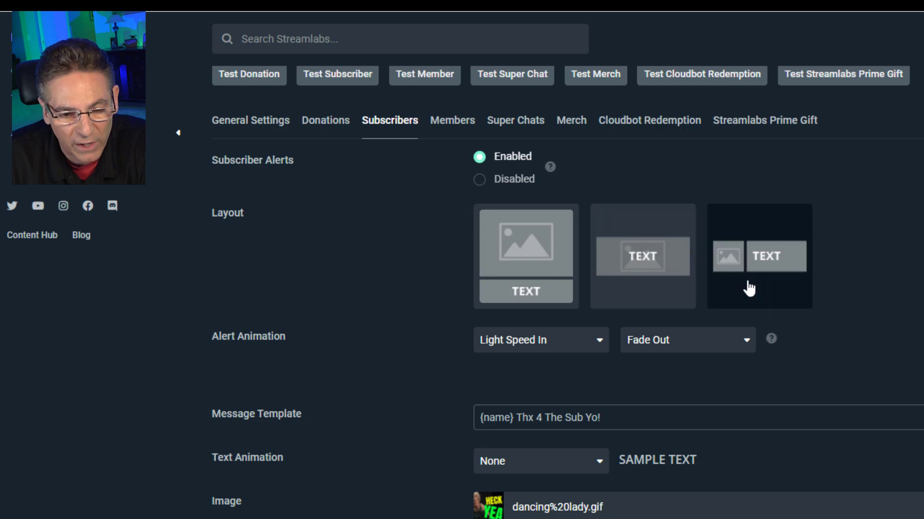
pyautogui.click(514, 296)
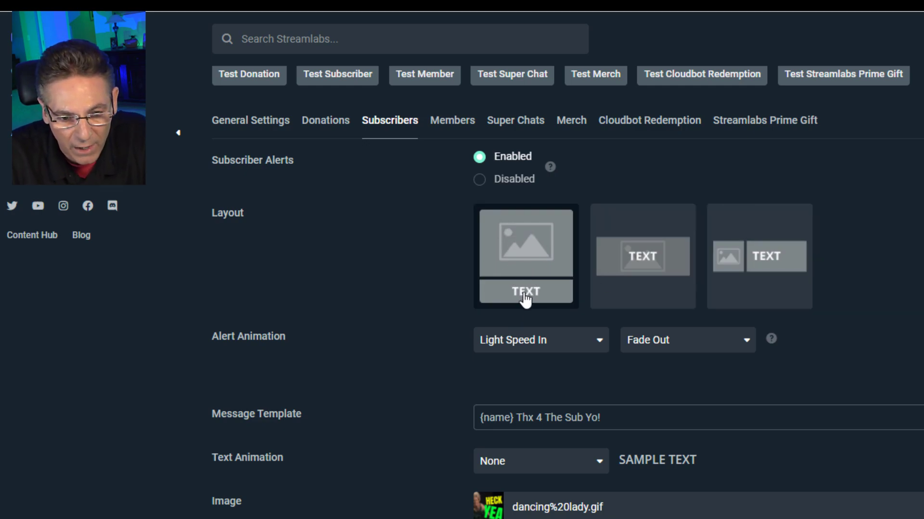
pyautogui.scroll(-5, 786, 336)
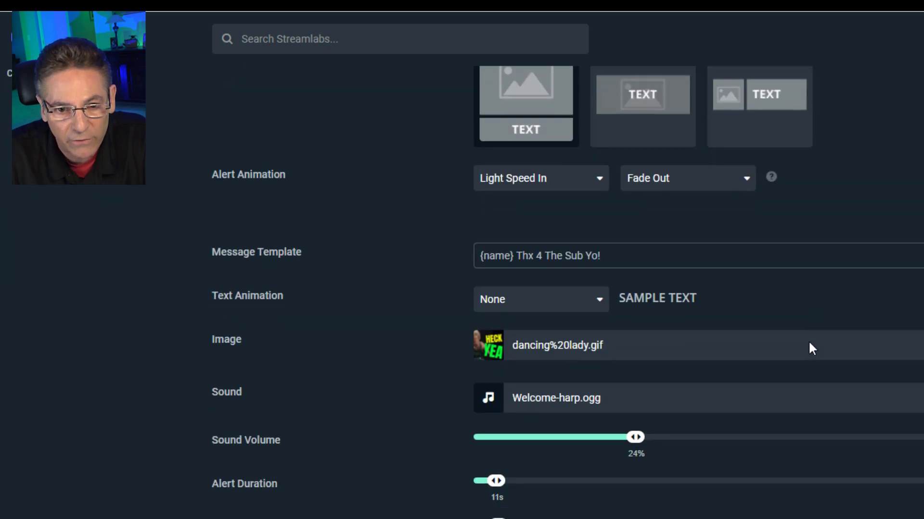
pyautogui.scroll(8, 687, 386)
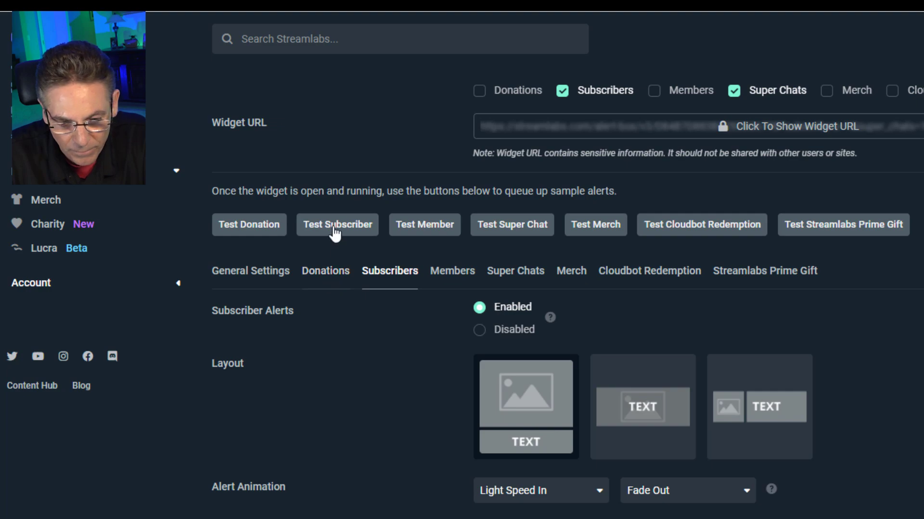
pyautogui.click(336, 224)
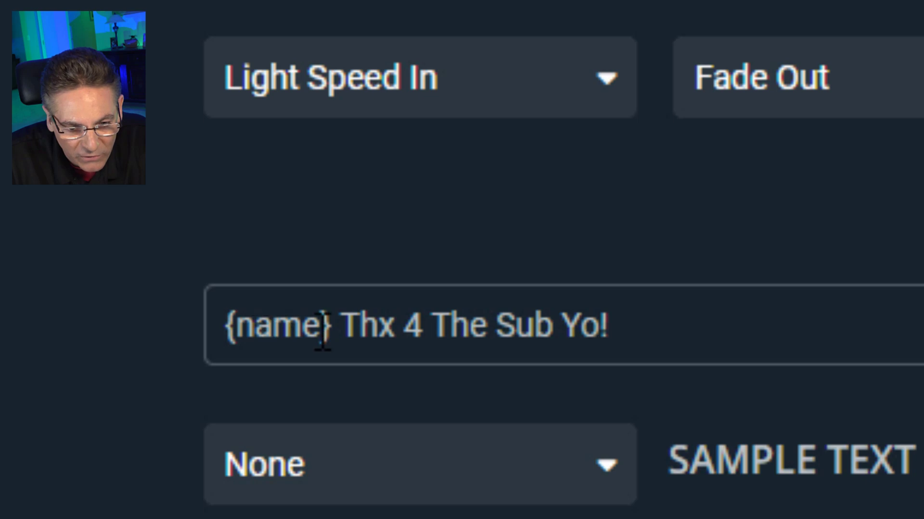
# Replace the space after {name} in the subscriber message template with a <br> tag and save the settings.
pyautogui.moveTo(339, 329); pyautogui.dragTo(218, 324)
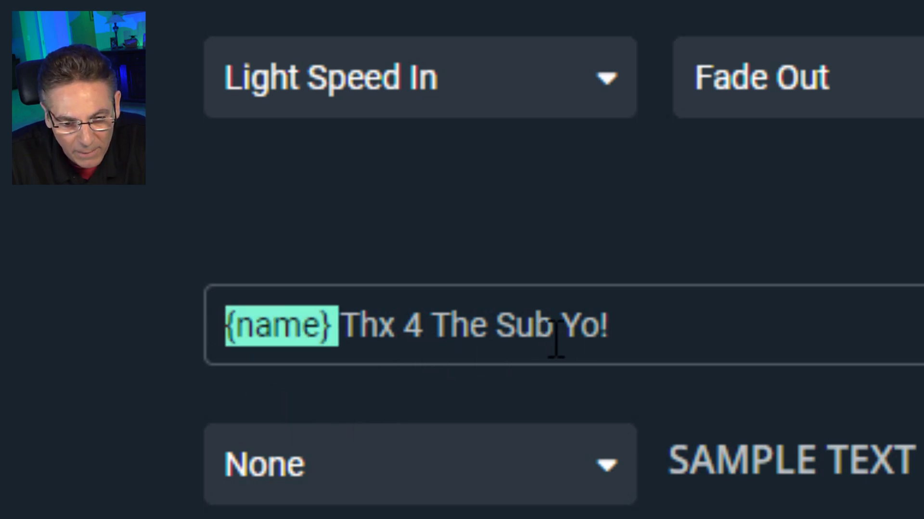
pyautogui.moveTo(607, 322); pyautogui.dragTo(366, 359)
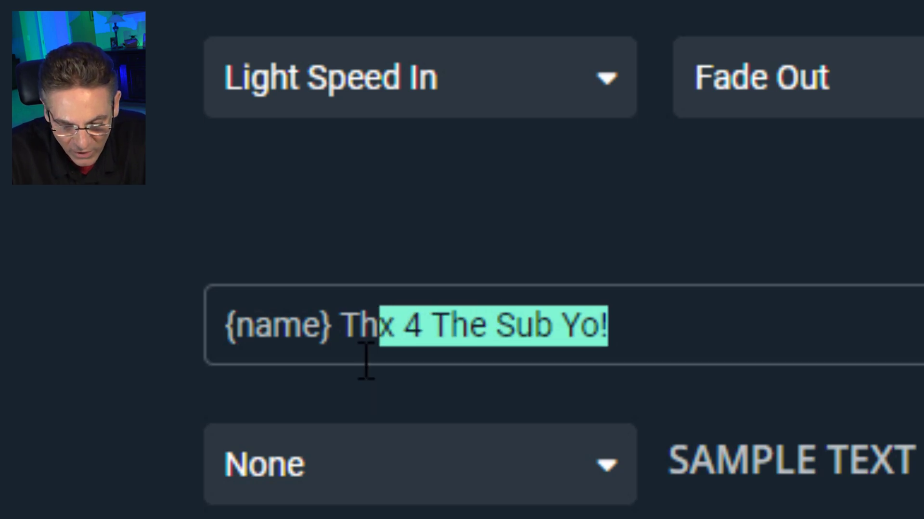
pyautogui.click(344, 332)
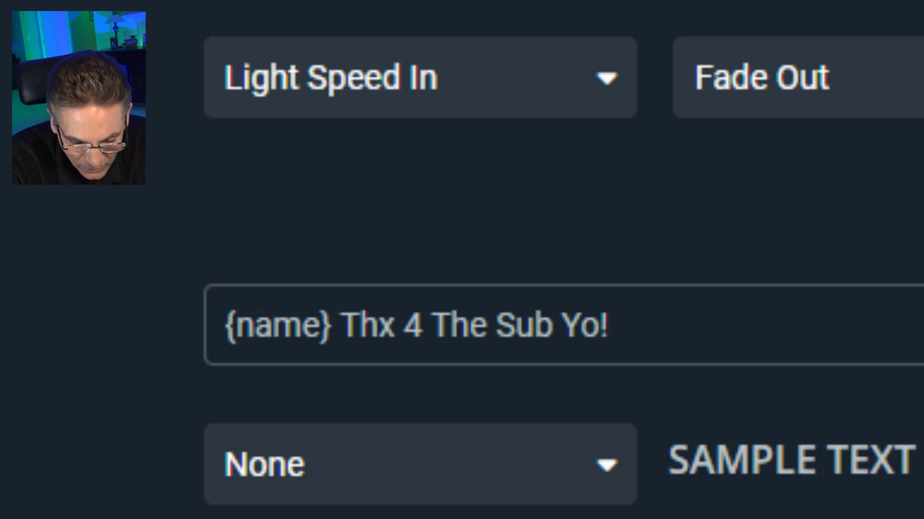
pyautogui.press('BackSpace')
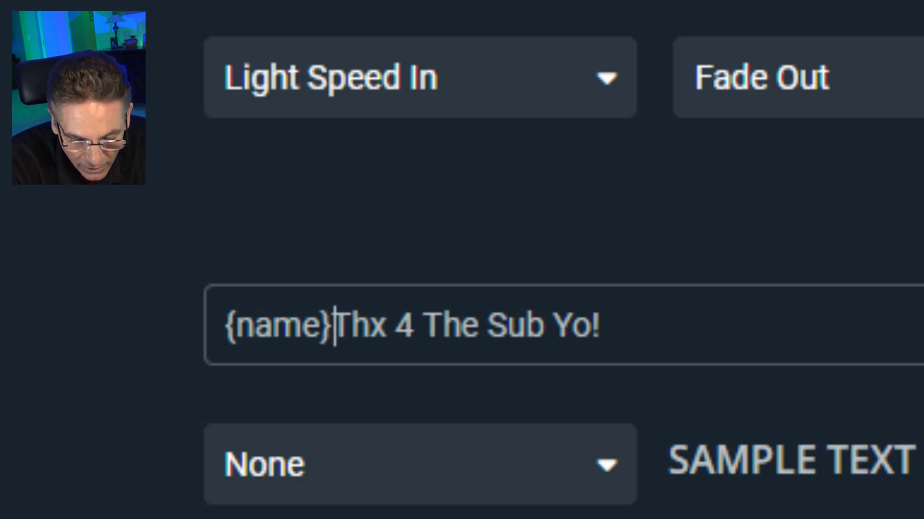
pyautogui.write('<br')
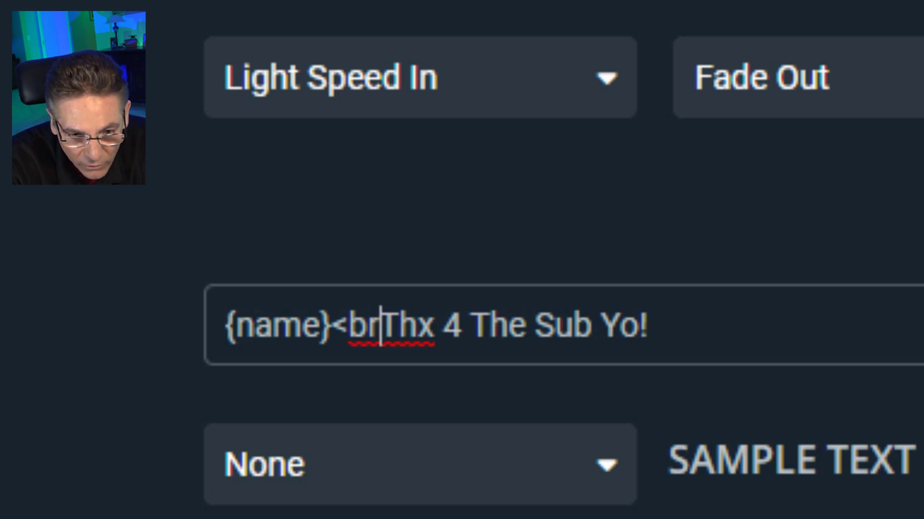
pyautogui.write('>')
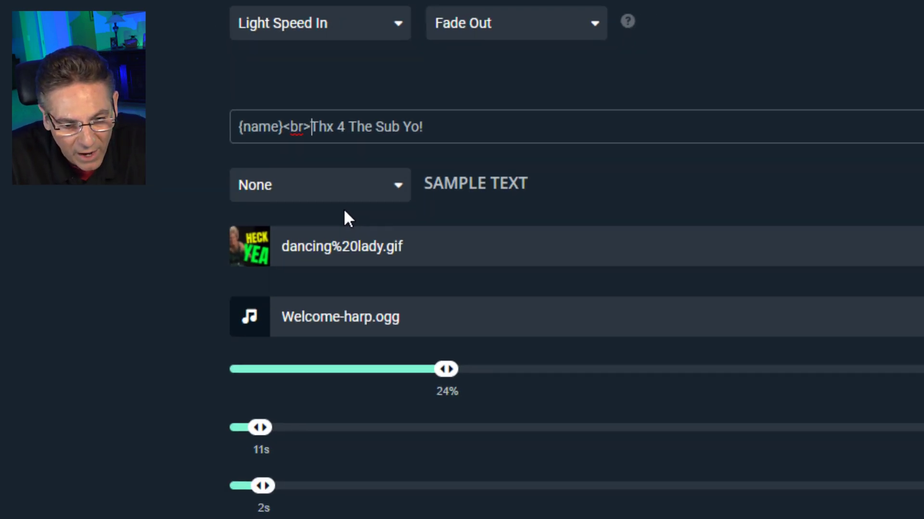
pyautogui.scroll(-3, 208, 232)
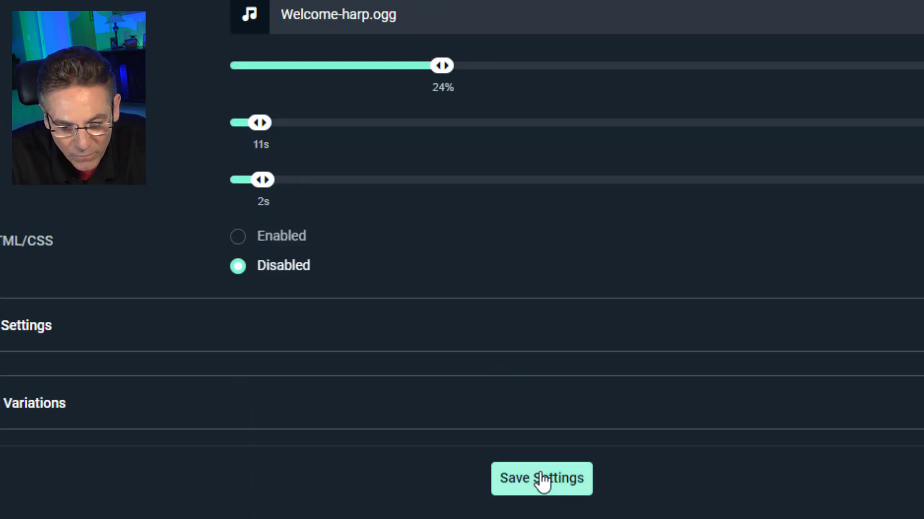
pyautogui.click(542, 478)
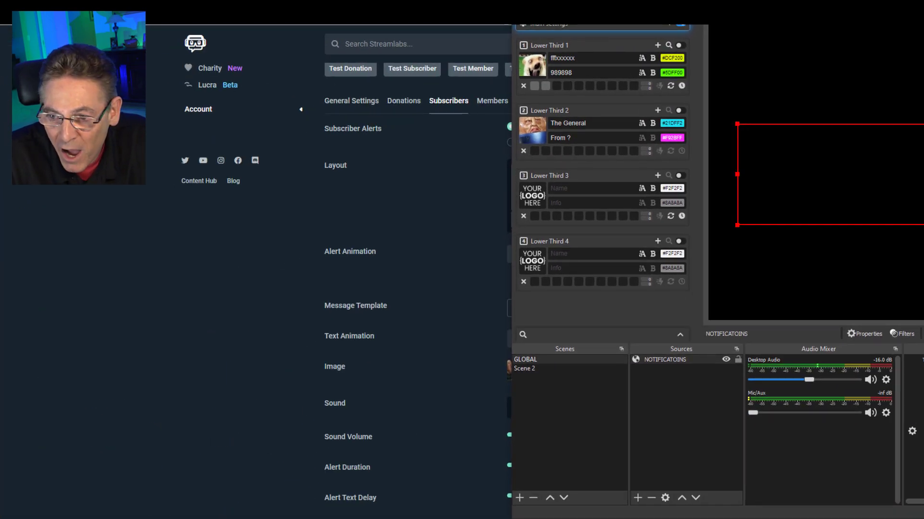
# Browse the available entrance and exit animations for the subscriber alert, leaving both selections as they are.
pyautogui.click(284, 338)
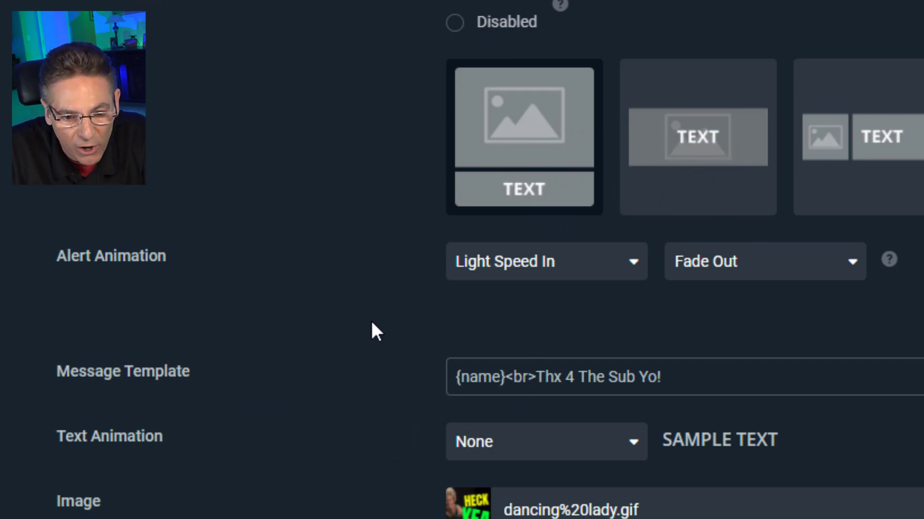
pyautogui.click(548, 262)
pyautogui.scroll(10, 606, 436)
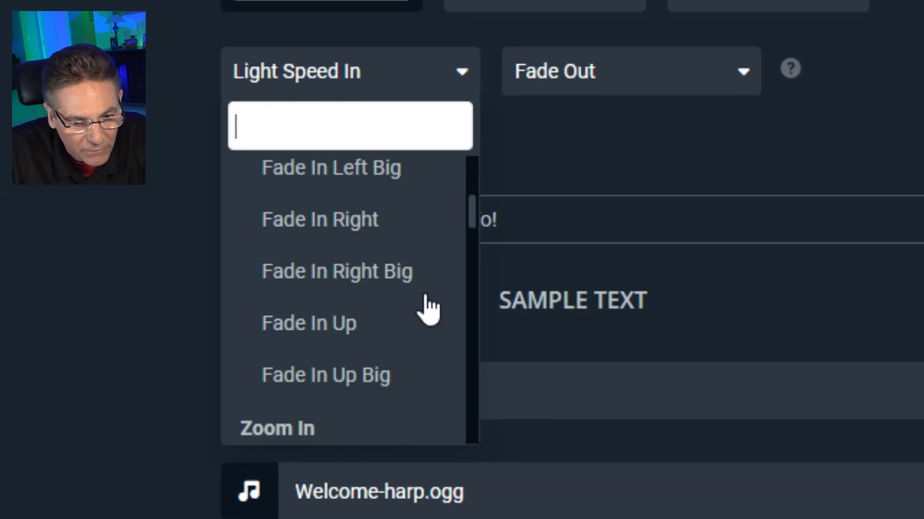
pyautogui.scroll(5, 423, 312)
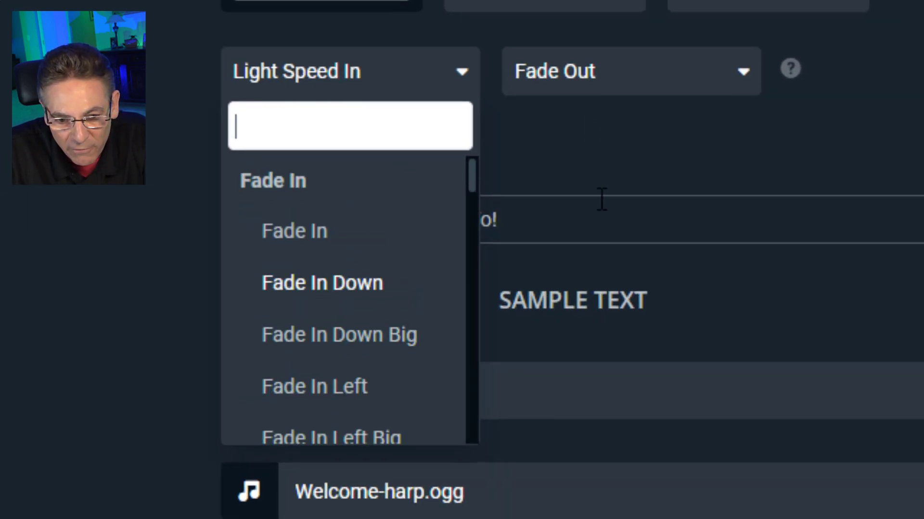
pyautogui.click(628, 83)
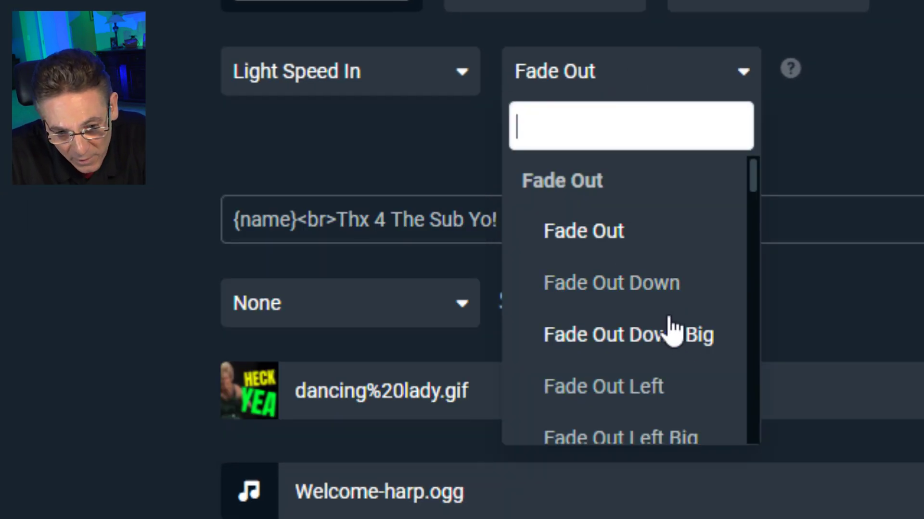
pyautogui.scroll(-15, 668, 333)
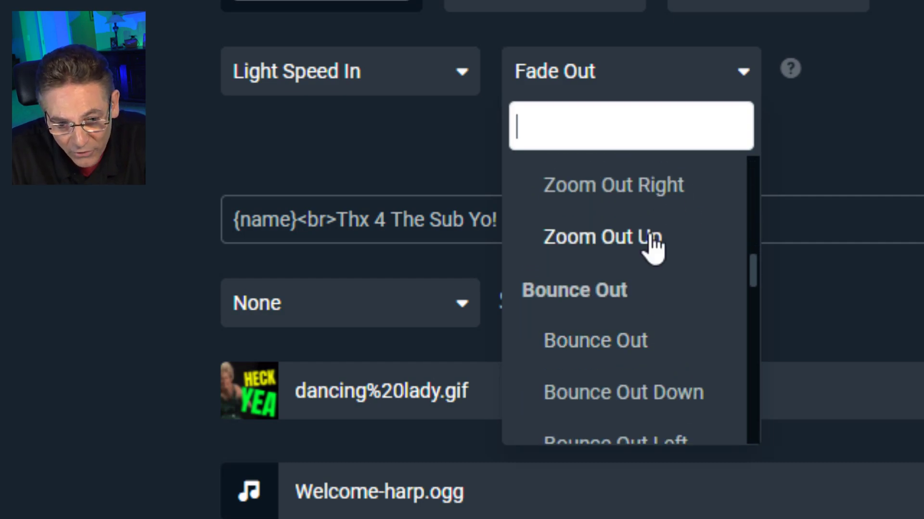
pyautogui.scroll(-3, 649, 336)
pyautogui.scroll(6, 649, 337)
pyautogui.click(859, 113)
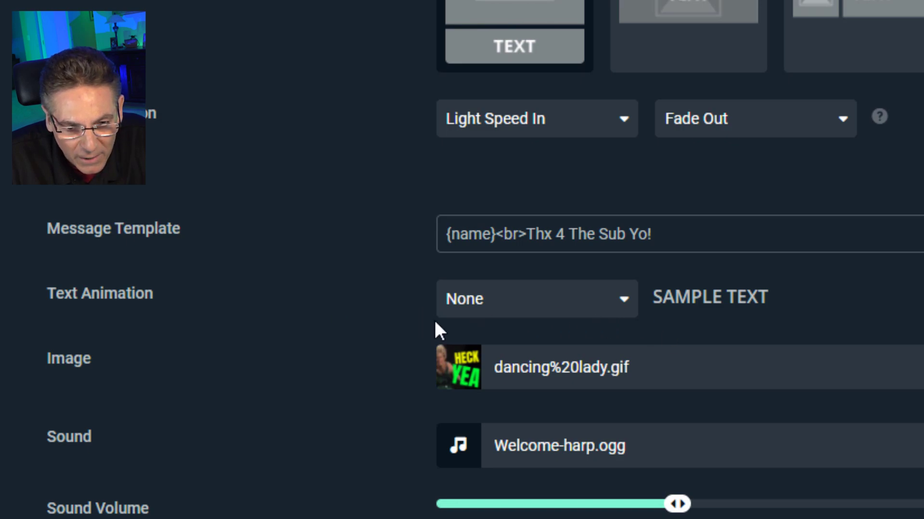
# Preview the Pulse text animation and set the subscriber alert's text animation to Wobble.
pyautogui.click(569, 310)
pyautogui.click(501, 159)
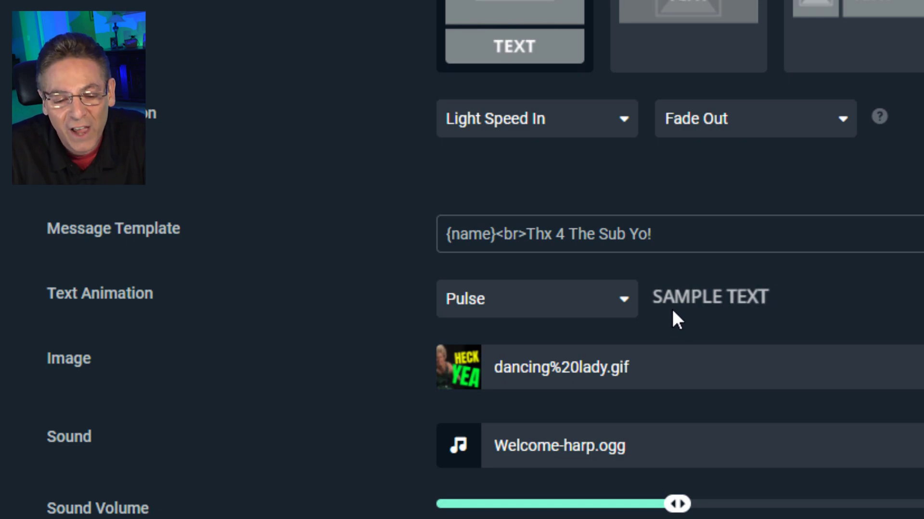
pyautogui.click(622, 311)
pyautogui.scroll(-3, 529, 269)
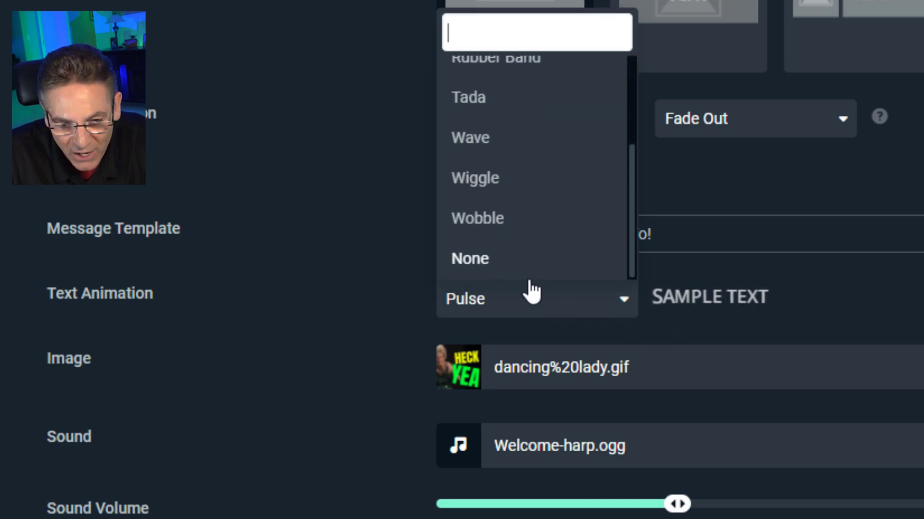
pyautogui.click(491, 226)
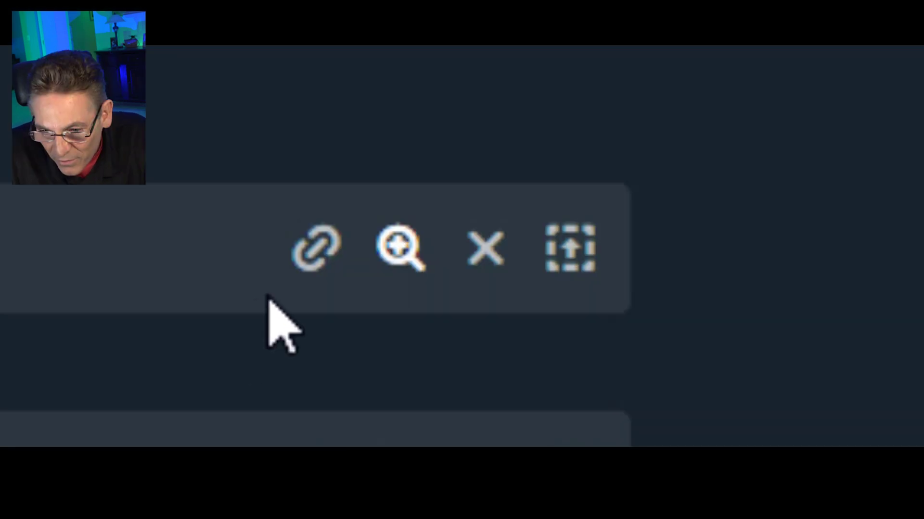
# Examine the subscriber alert's image link dialog without entering a URL, and check the storage allowance among the gallery uploads.
pyautogui.click(317, 260)
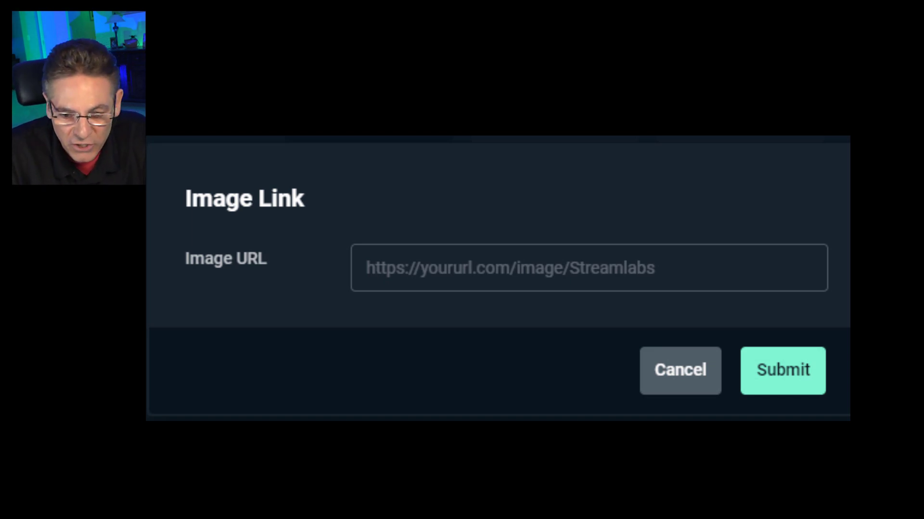
pyautogui.click(679, 385)
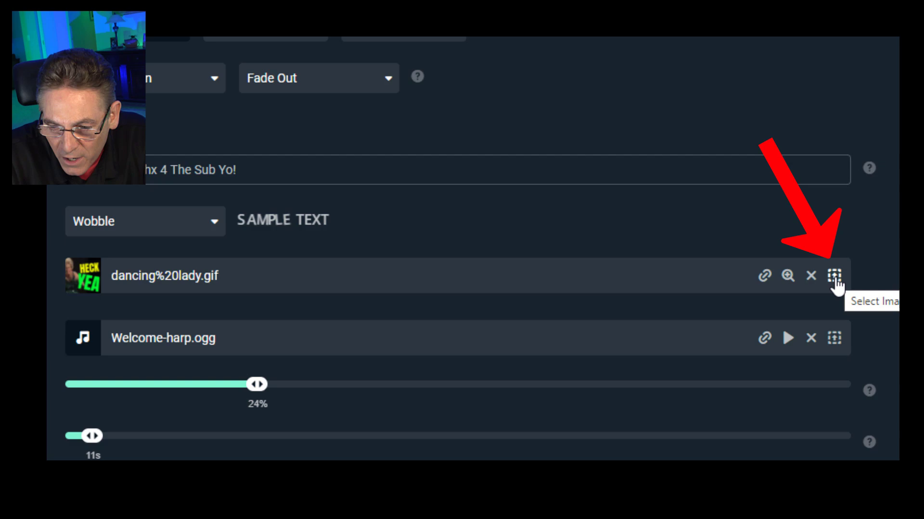
pyautogui.click(834, 276)
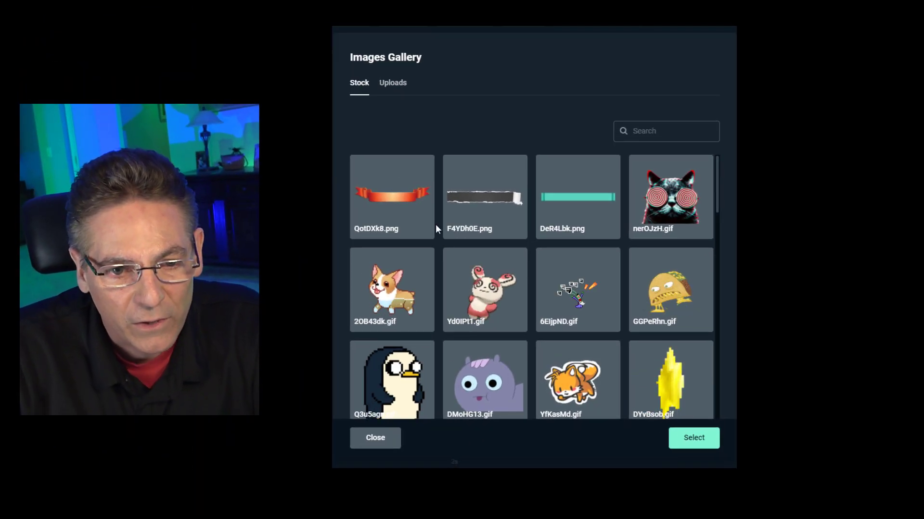
pyautogui.click(393, 86)
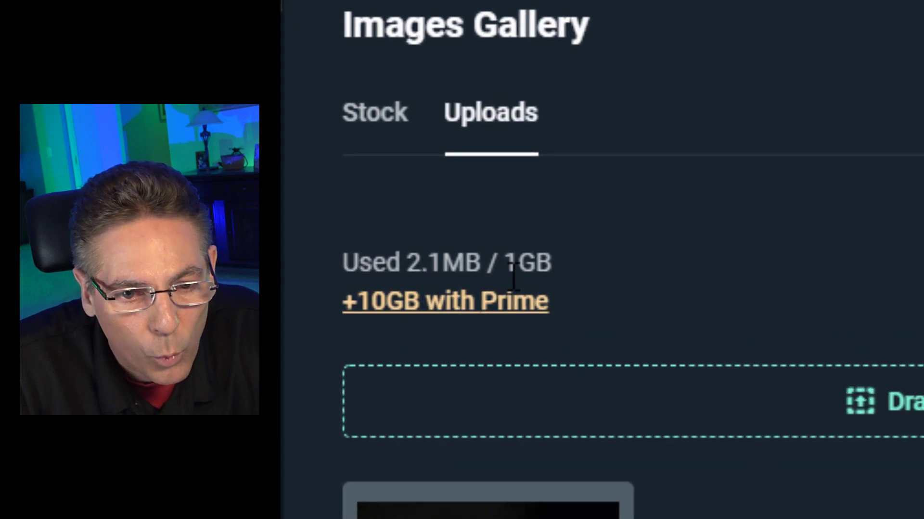
pyautogui.doubleClick(514, 264)
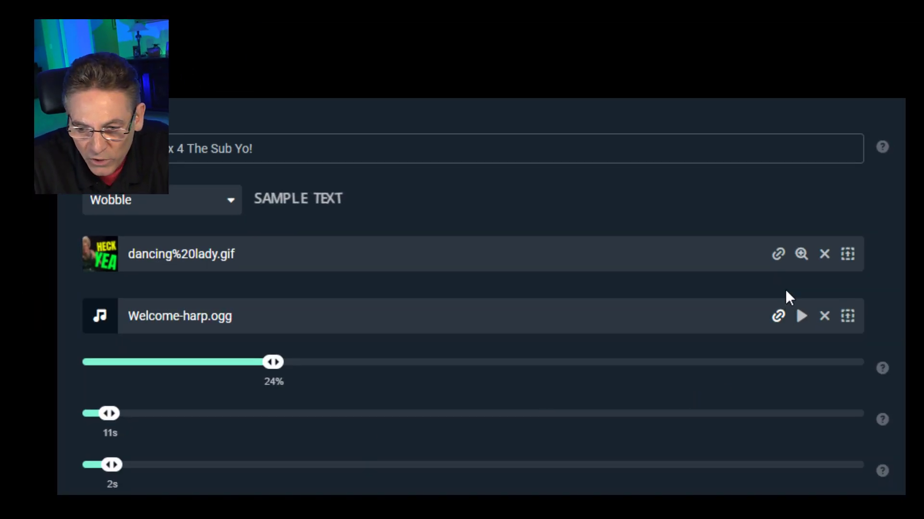
# Check the subscriber alert's image link dialog without entering a URL, and browse the stock images in the gallery.
pyautogui.click(778, 253)
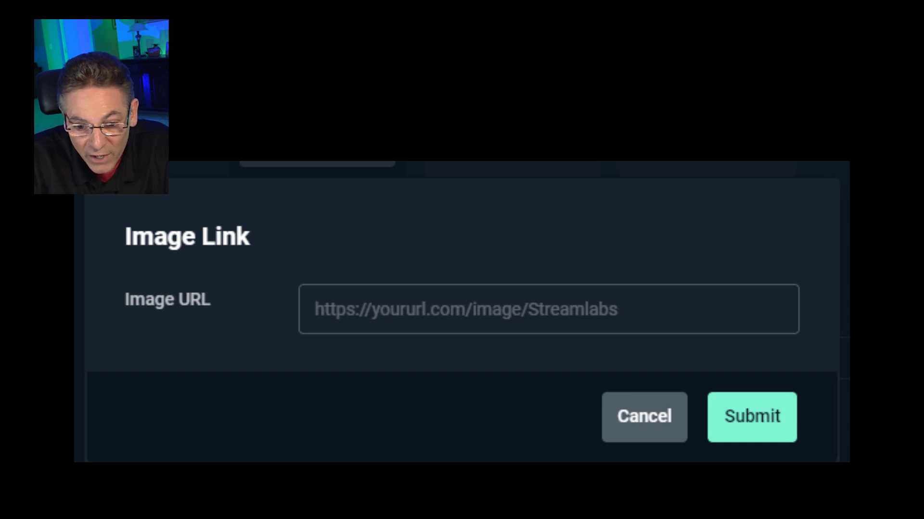
pyautogui.click(664, 423)
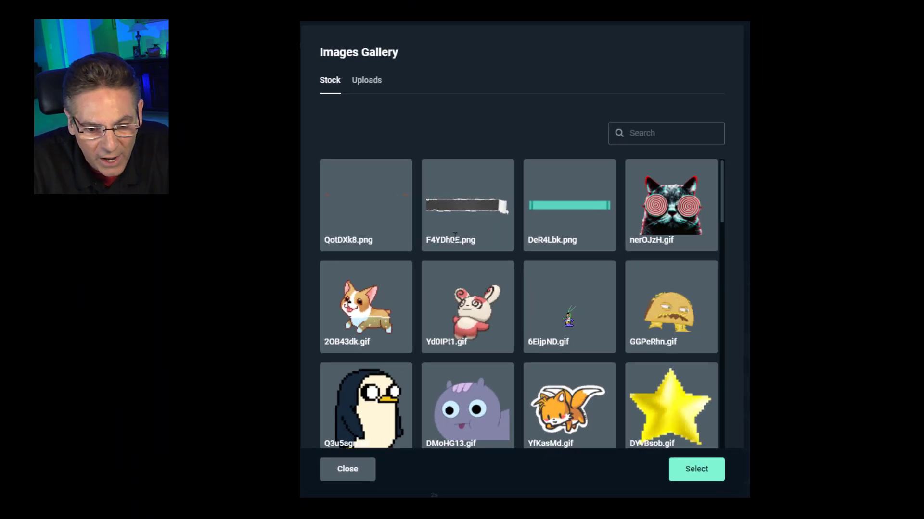
pyautogui.scroll(-5, 469, 334)
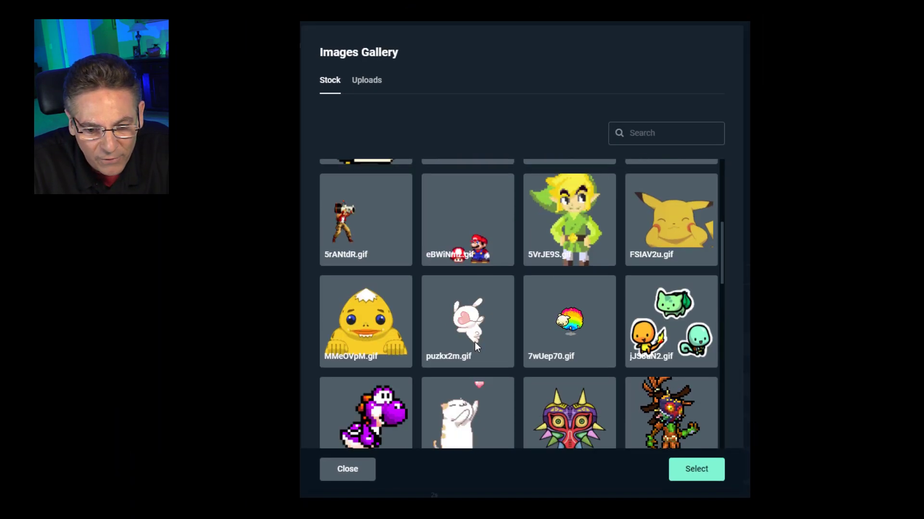
pyautogui.scroll(-15, 474, 342)
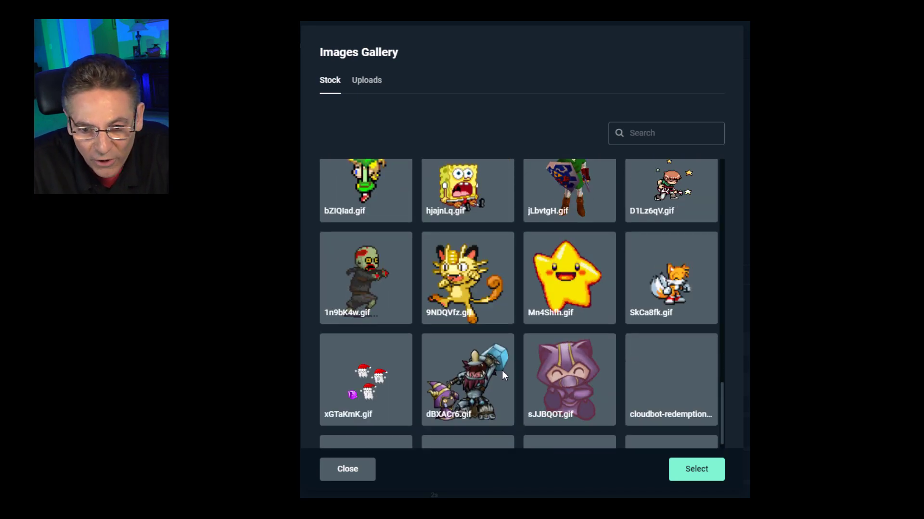
pyautogui.scroll(20, 505, 365)
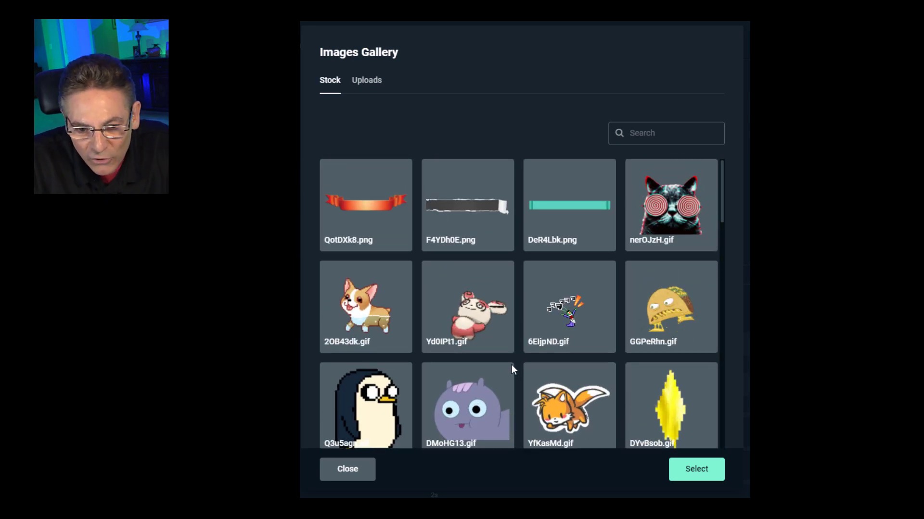
pyautogui.scroll(-8, 544, 395)
pyautogui.scroll(6, 539, 385)
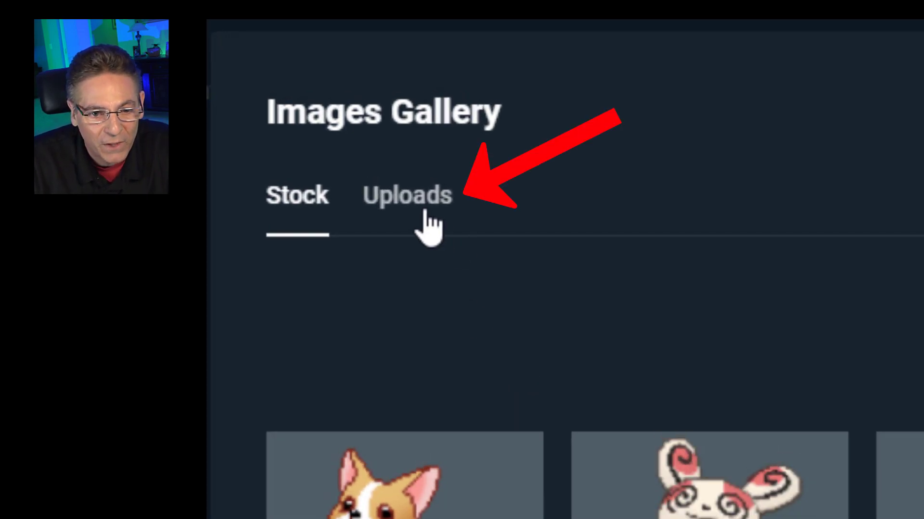
# Upload cat-head-white.gif from the completed GIFS 21 folder inside the Downloads video starter folder to the image gallery.
pyautogui.click(423, 208)
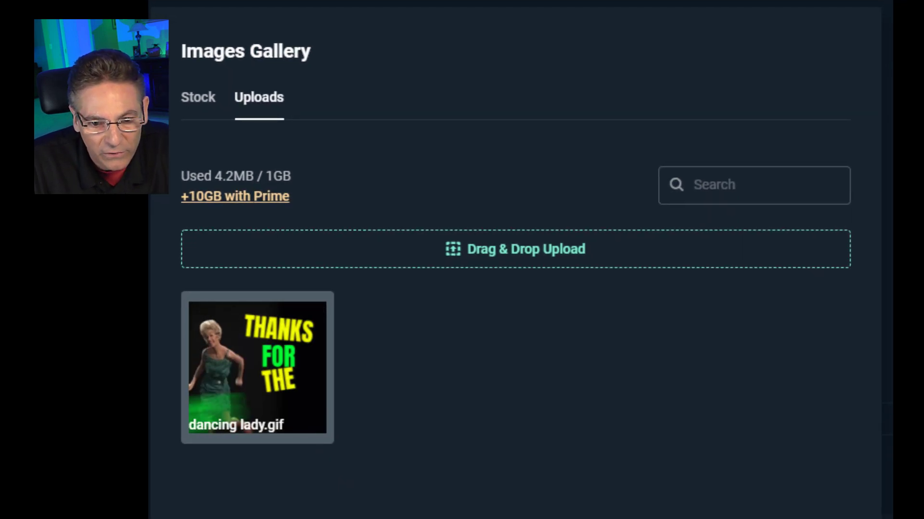
pyautogui.click(517, 258)
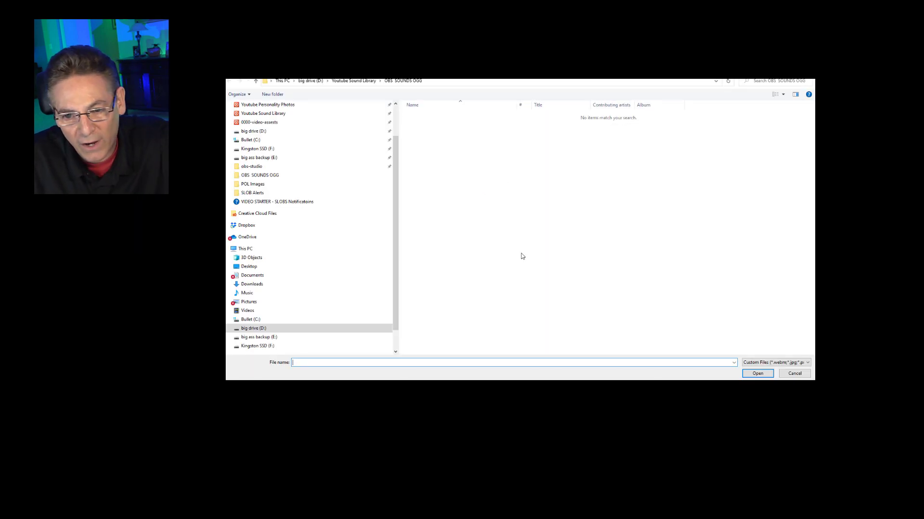
pyautogui.scroll(2, 398, 191)
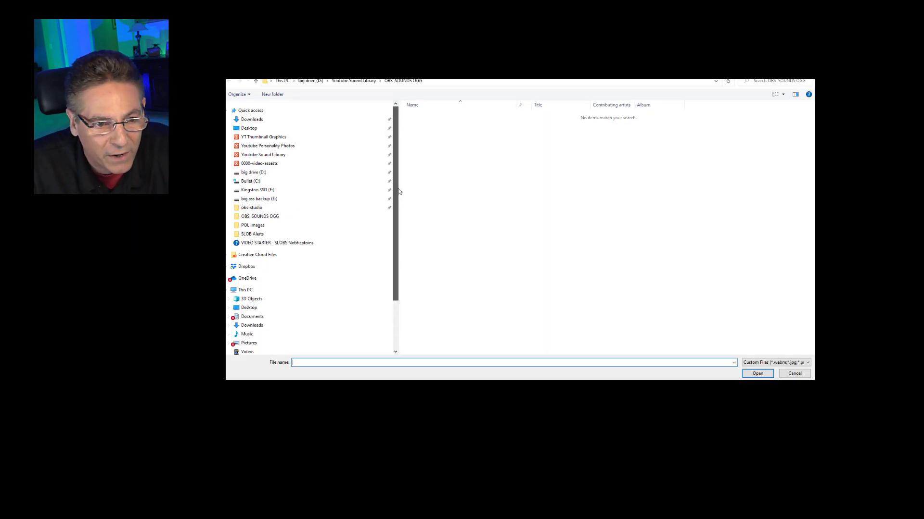
pyautogui.click(258, 121)
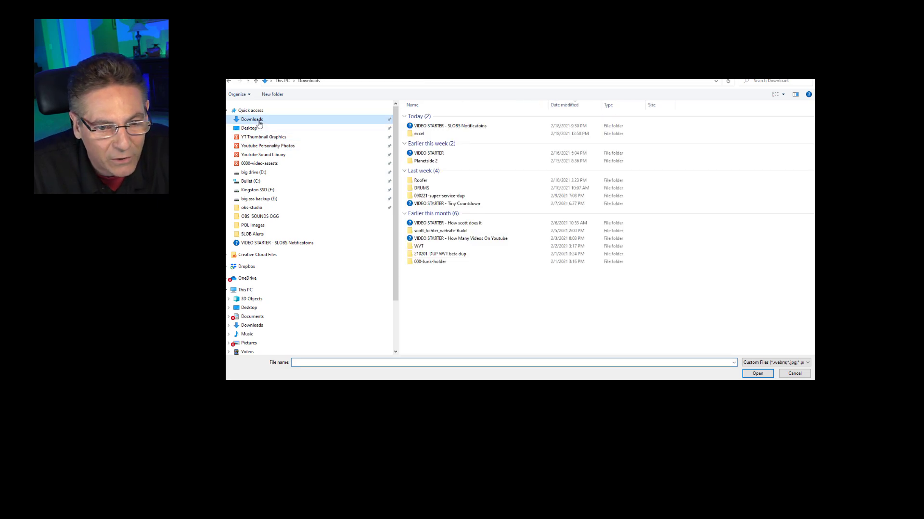
pyautogui.doubleClick(450, 126)
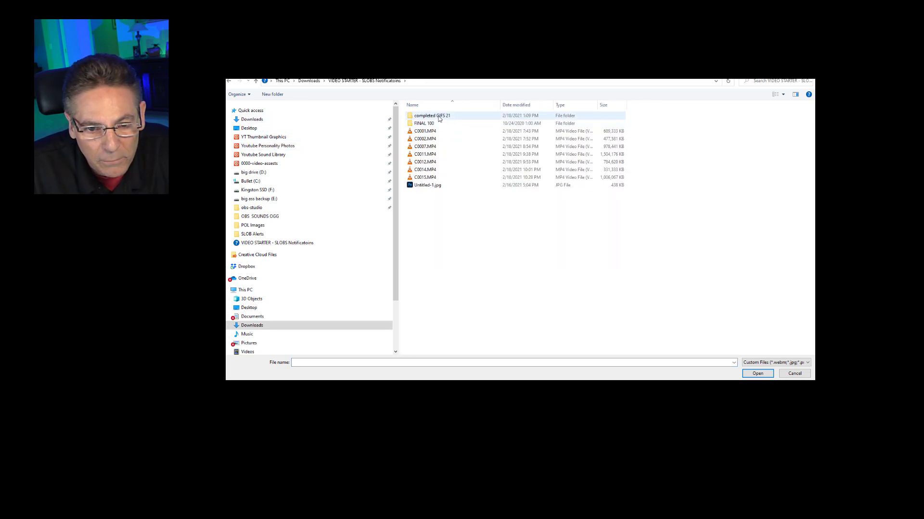
pyautogui.doubleClick(440, 118)
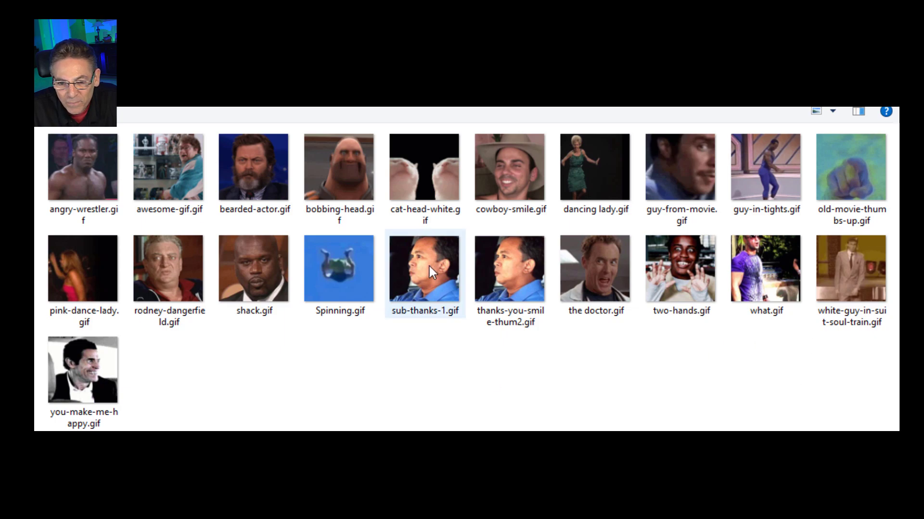
pyautogui.click(424, 168)
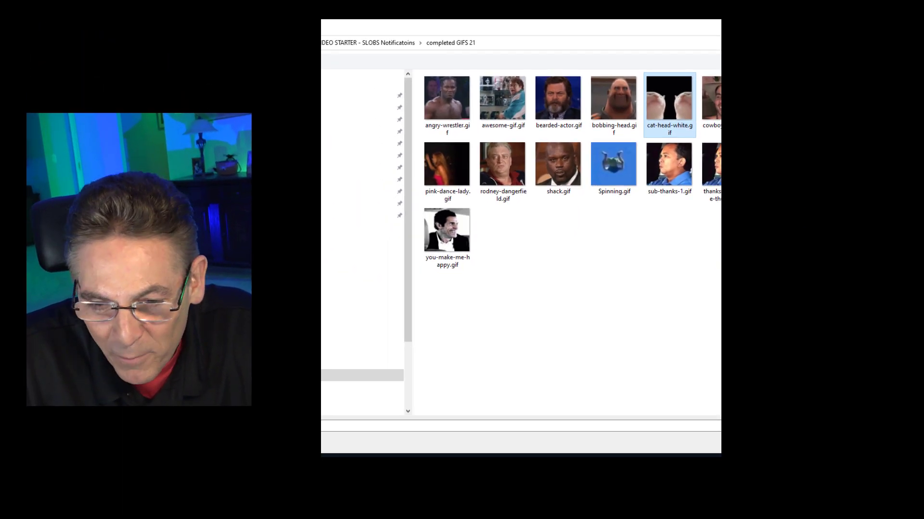
pyautogui.press('Return')
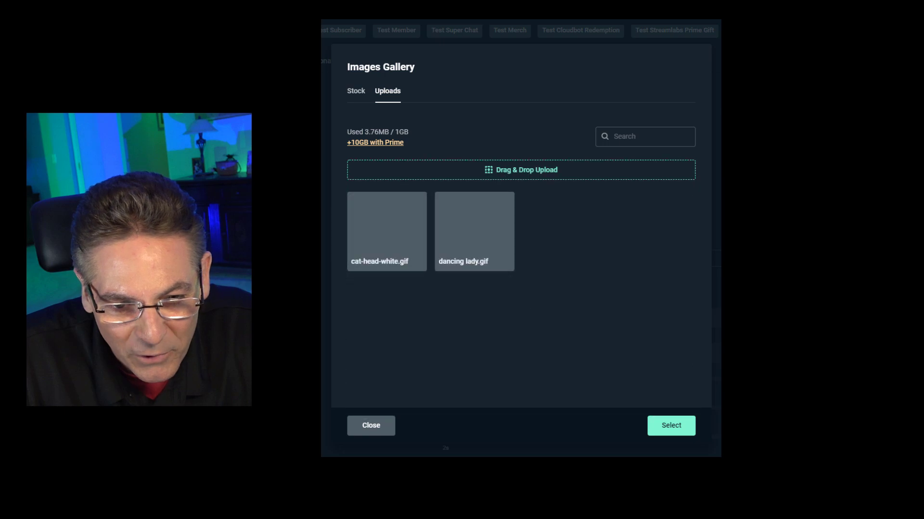
# Use the uploaded cat-head-white.gif as the subscriber alert's image and save the settings.
pyautogui.click(395, 241)
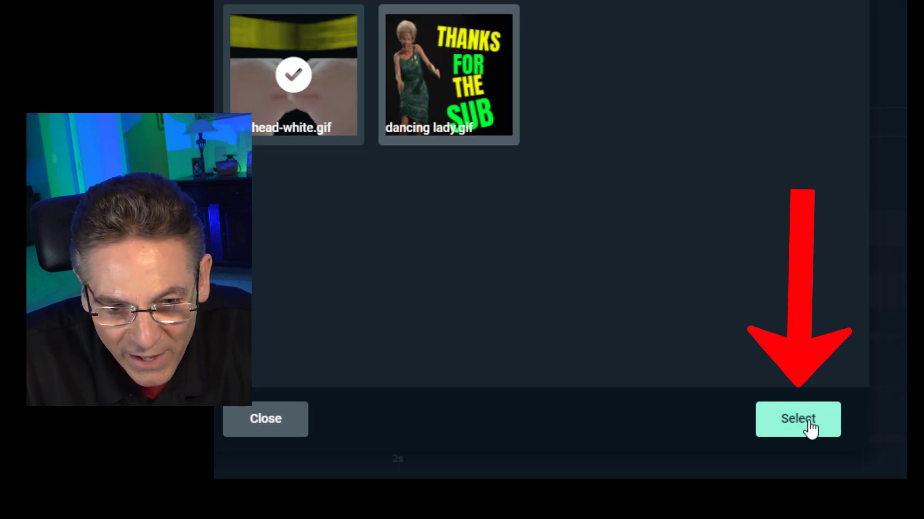
pyautogui.click(810, 427)
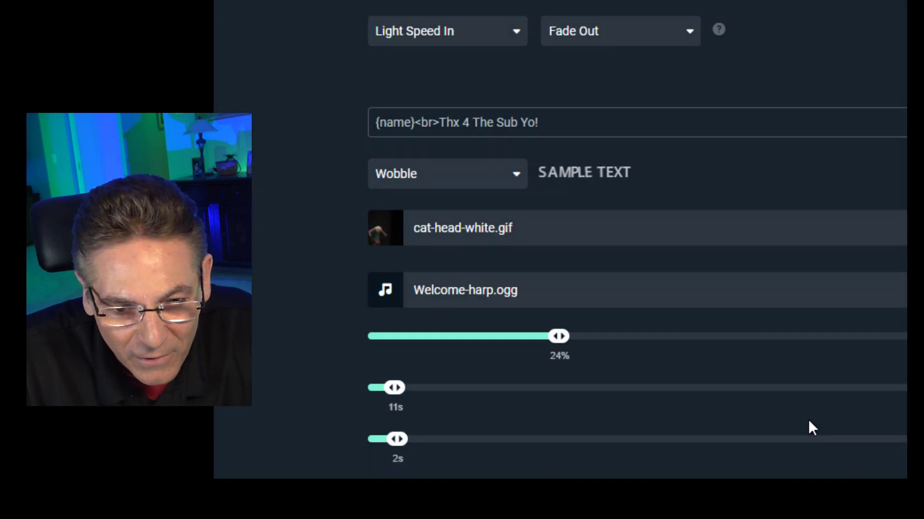
pyautogui.scroll(-5, 411, 344)
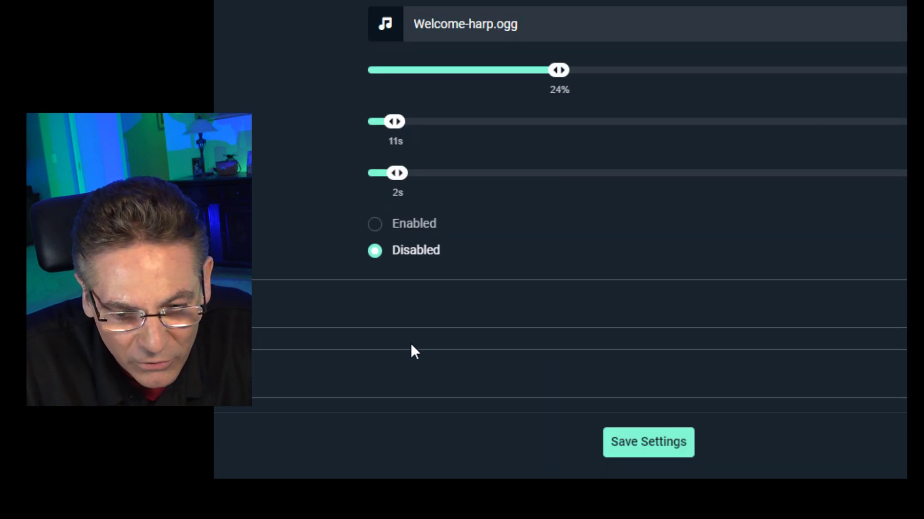
pyautogui.click(627, 454)
# Try the text-over-image layout, switch the subscriber alert to the layout with text beside the image, and save the settings.
pyautogui.scroll(9, 255, 221)
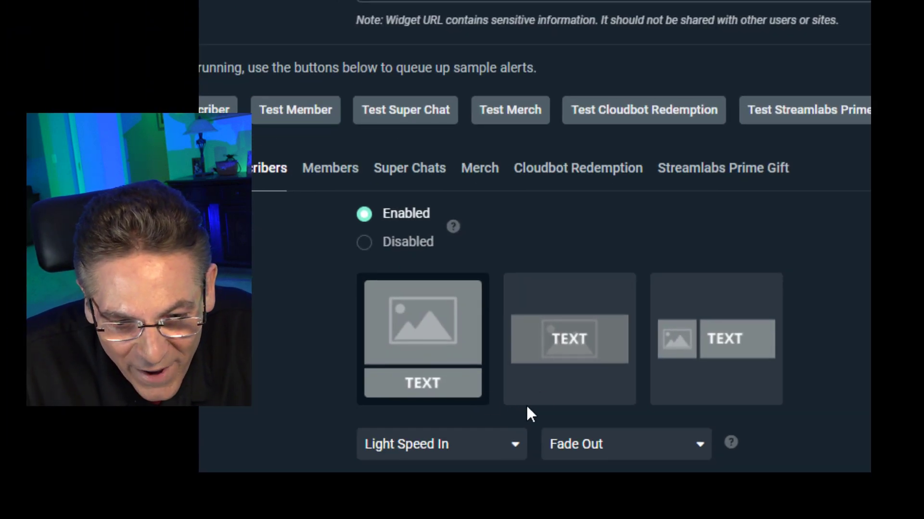
pyautogui.click(554, 339)
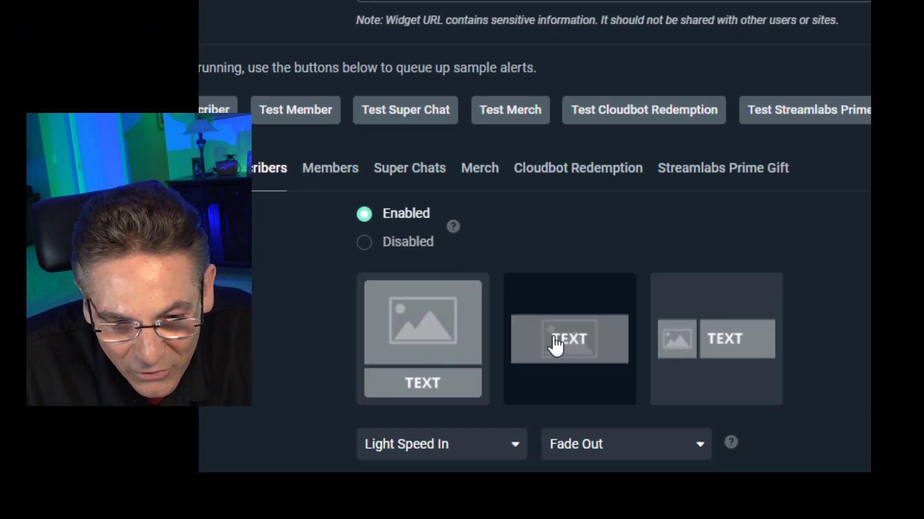
pyautogui.click(711, 341)
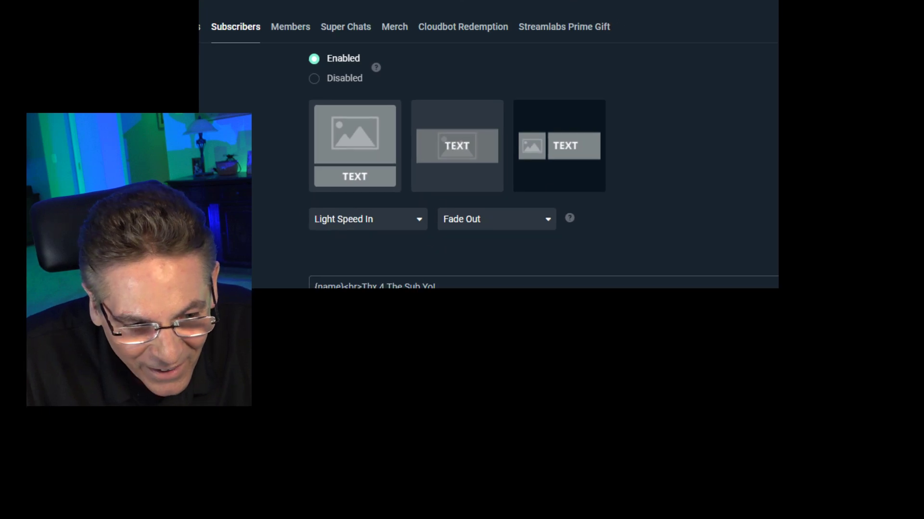
pyautogui.scroll(-8, 292, 228)
pyautogui.scroll(-2, 384, 233)
pyautogui.click(509, 262)
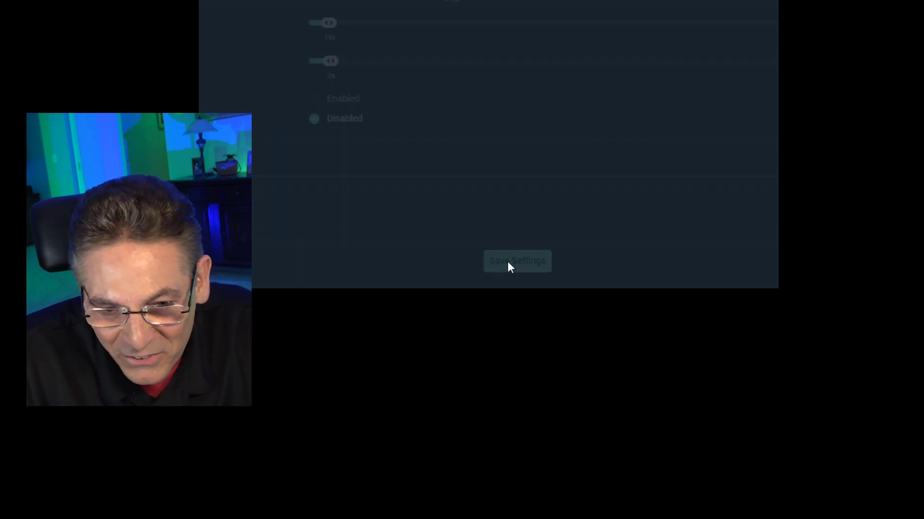
# Examine the stock and uploaded sounds available for the subscriber alert, marking Welcome-harp.ogg, and leave the sounds gallery.
pyautogui.scroll(5, 558, 192)
pyautogui.scroll(5, 577, 195)
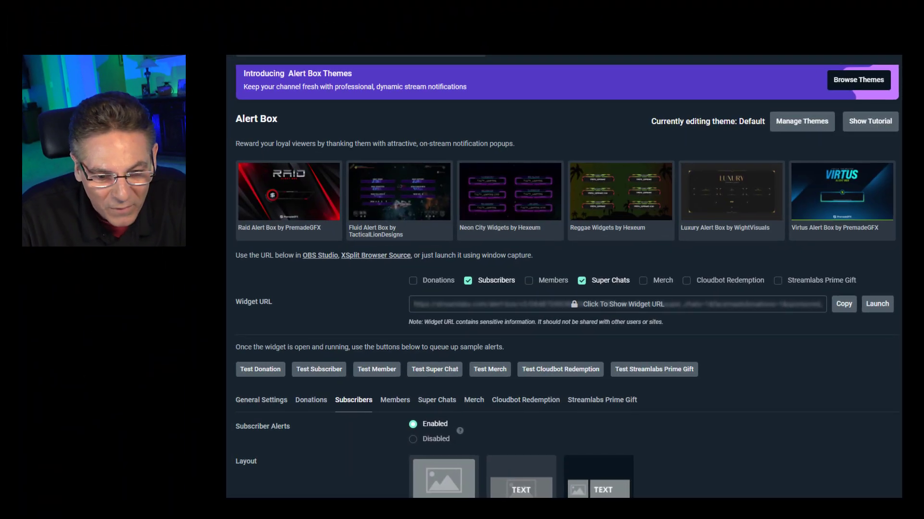
pyautogui.scroll(-8, 534, 428)
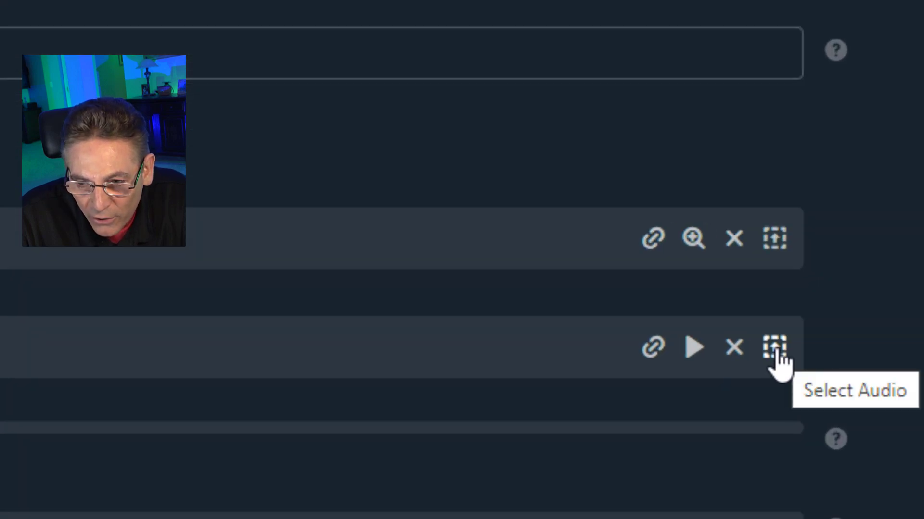
pyautogui.click(774, 349)
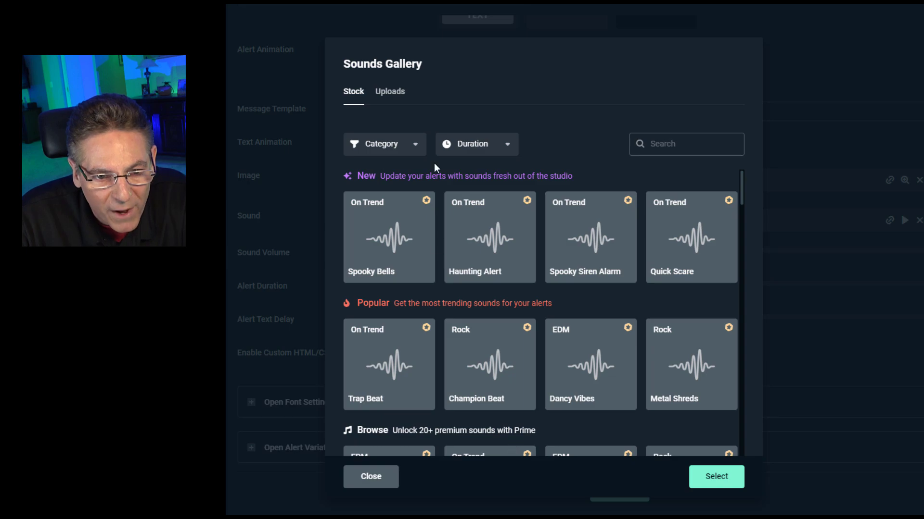
pyautogui.click(393, 99)
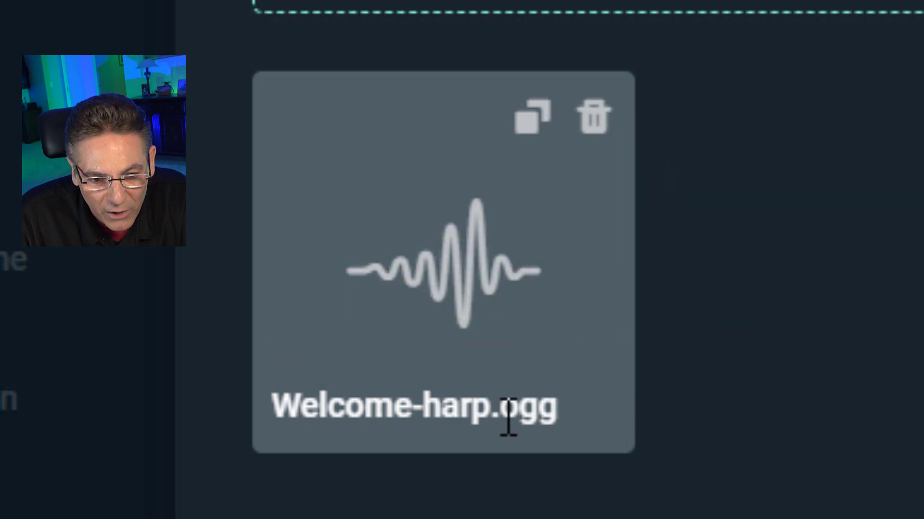
pyautogui.click(463, 250)
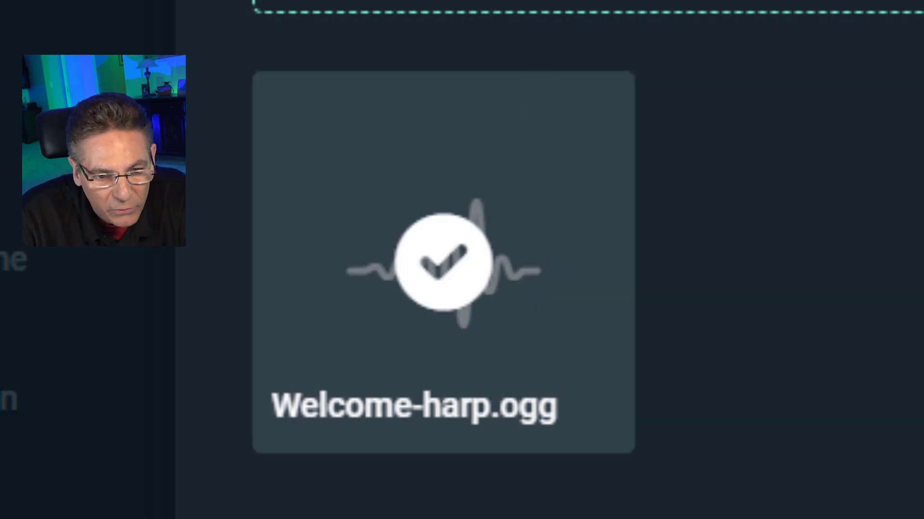
pyautogui.moveTo(501, 321)
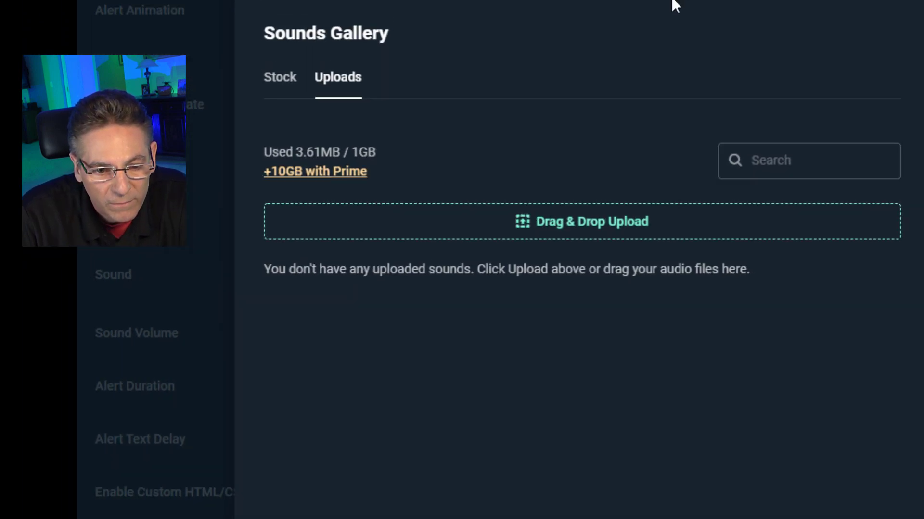
pyautogui.press('Escape')
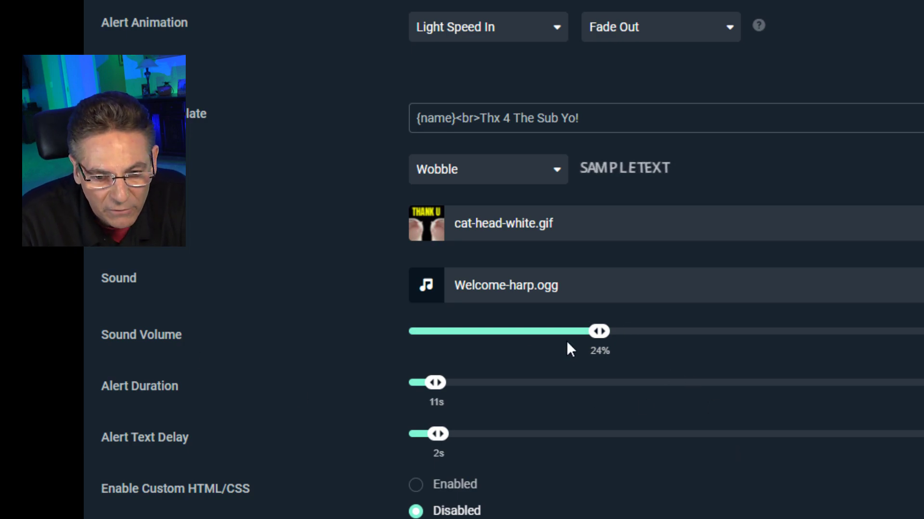
# Set the subscriber alert's sound volume to 20%, its duration to 35 seconds and its text delay to 4 seconds.
pyautogui.moveTo(578, 338)
pyautogui.mouseDown()
pyautogui.moveTo(526, 339)
pyautogui.moveTo(569, 335)
pyautogui.mouseUp()
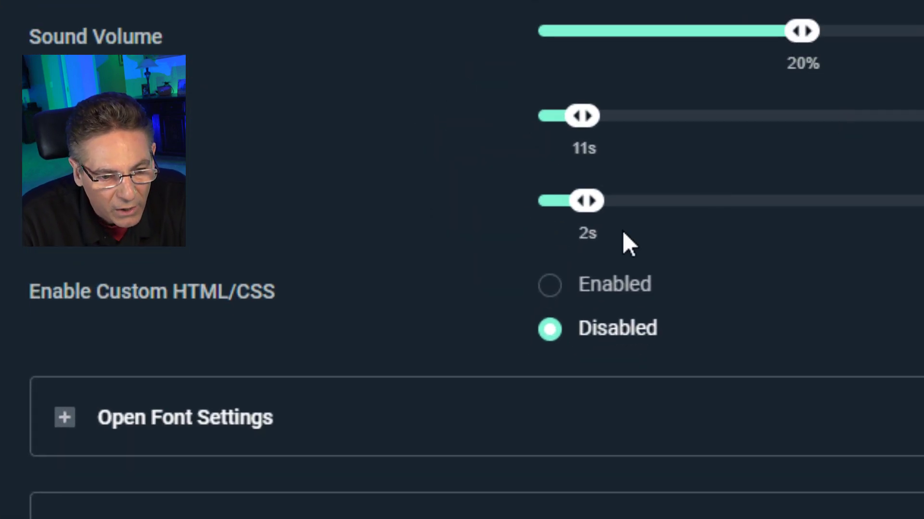
pyautogui.moveTo(582, 120)
pyautogui.mouseDown()
pyautogui.moveTo(628, 124)
pyautogui.moveTo(584, 128)
pyautogui.mouseUp()
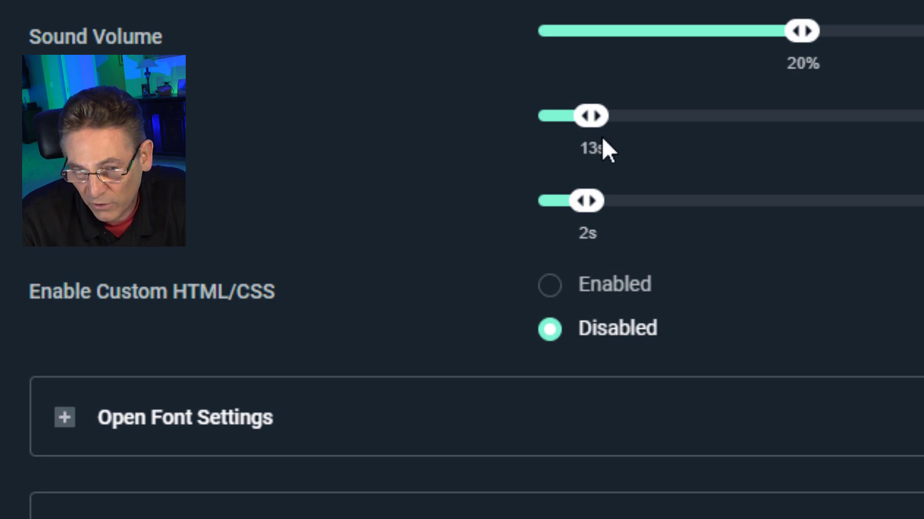
pyautogui.moveTo(595, 136); pyautogui.dragTo(692, 138)
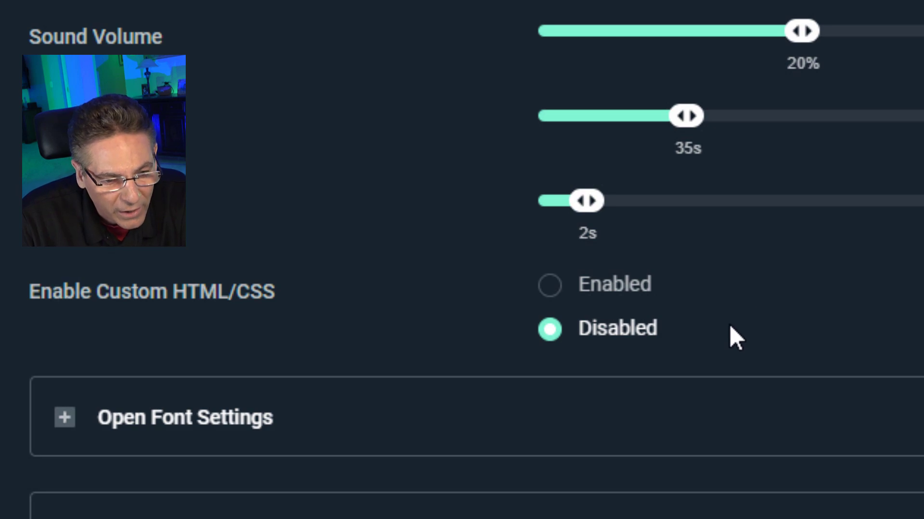
pyautogui.moveTo(586, 201); pyautogui.dragTo(626, 202)
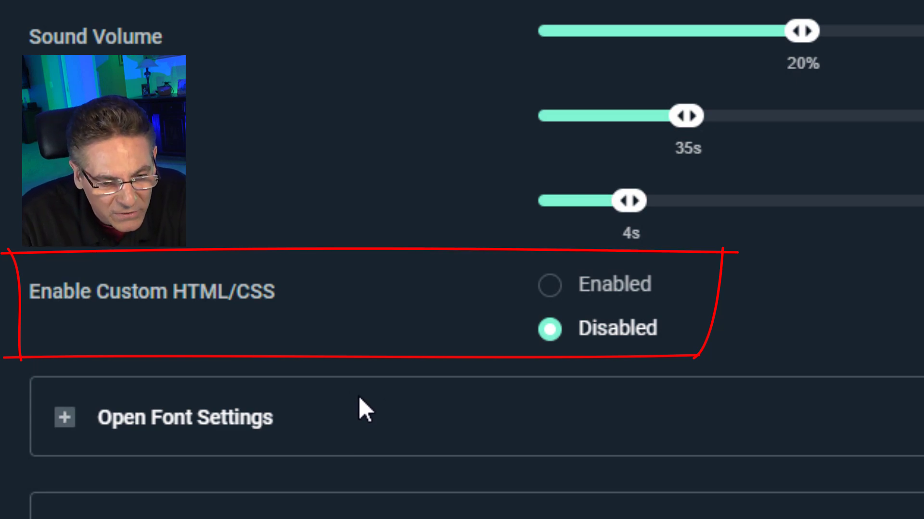
# Enable custom HTML/CSS for the subscriber alert and look through its HTML and CSS code.
pyautogui.click(549, 284)
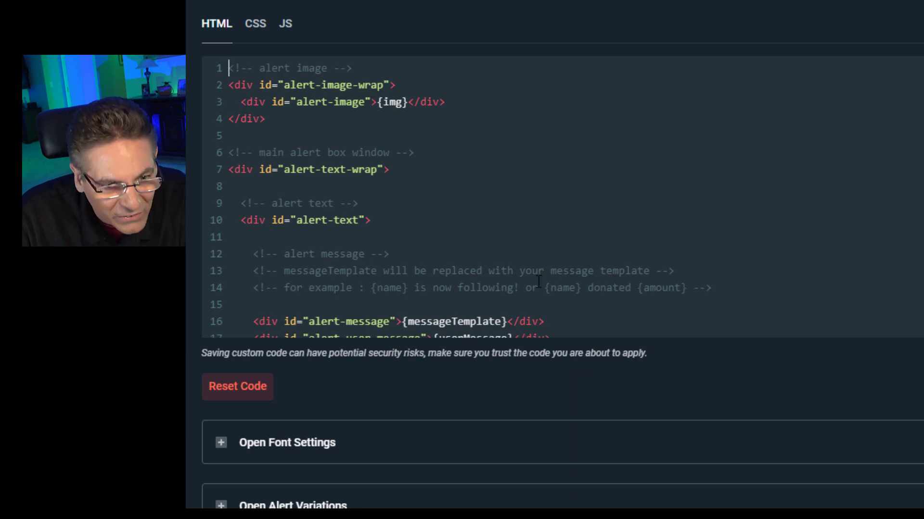
pyautogui.scroll(-2, 528, 206)
pyautogui.scroll(4, 419, 190)
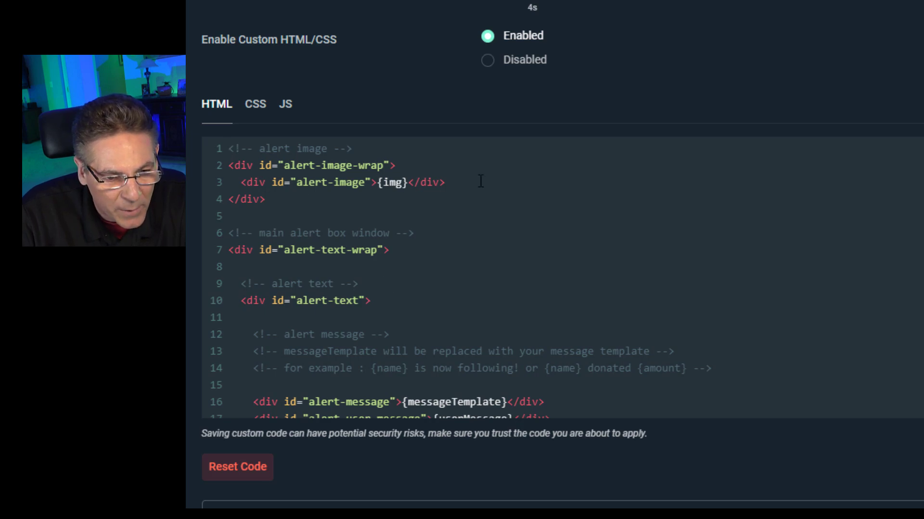
pyautogui.click(259, 115)
pyautogui.scroll(-3, 433, 267)
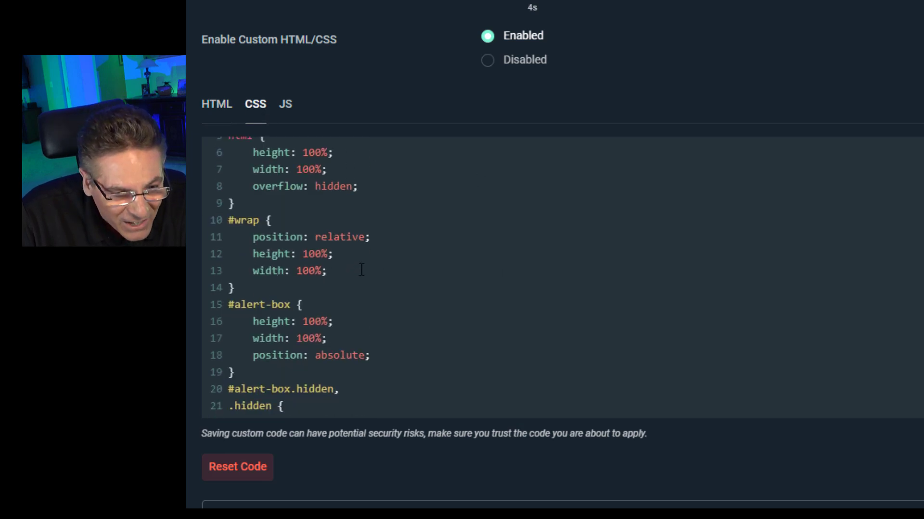
# Look at the custom JavaScript code of the subscriber alert.
pyautogui.scroll(3, 327, 202)
pyautogui.click(286, 105)
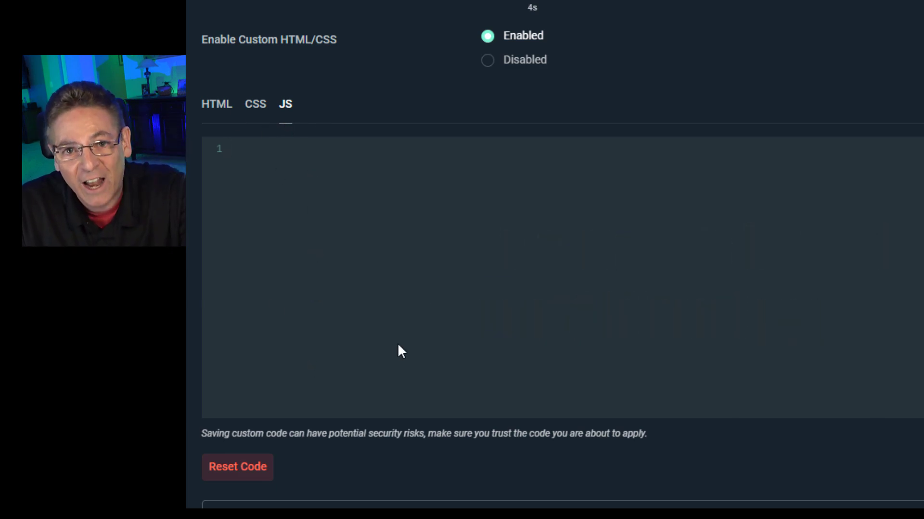
# Expand the subscriber alert's font settings, look through the available fonts and try out a different font weight.
pyautogui.scroll(-3, 524, 287)
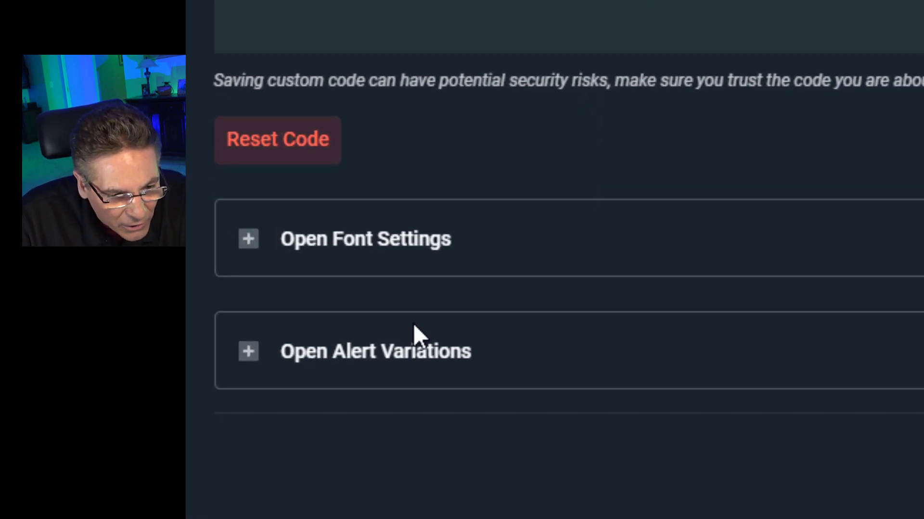
pyautogui.click(248, 239)
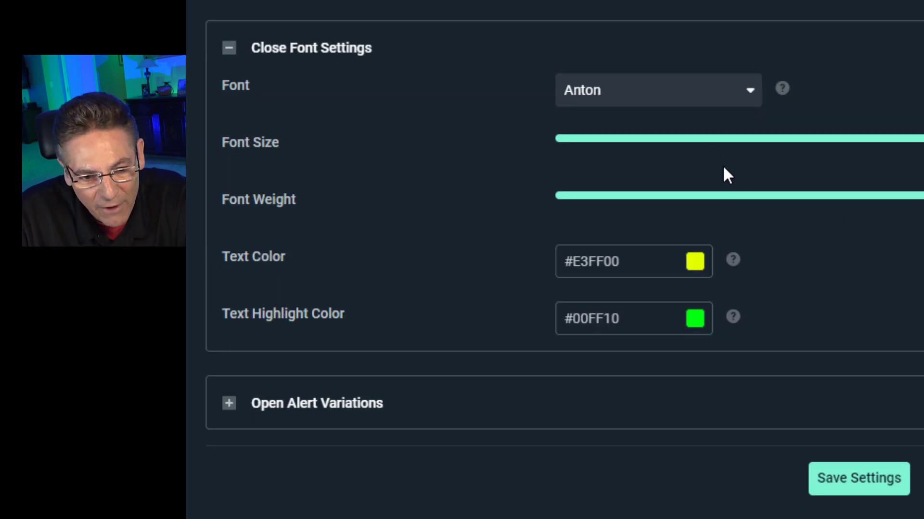
pyautogui.click(686, 94)
pyautogui.scroll(-5, 701, 202)
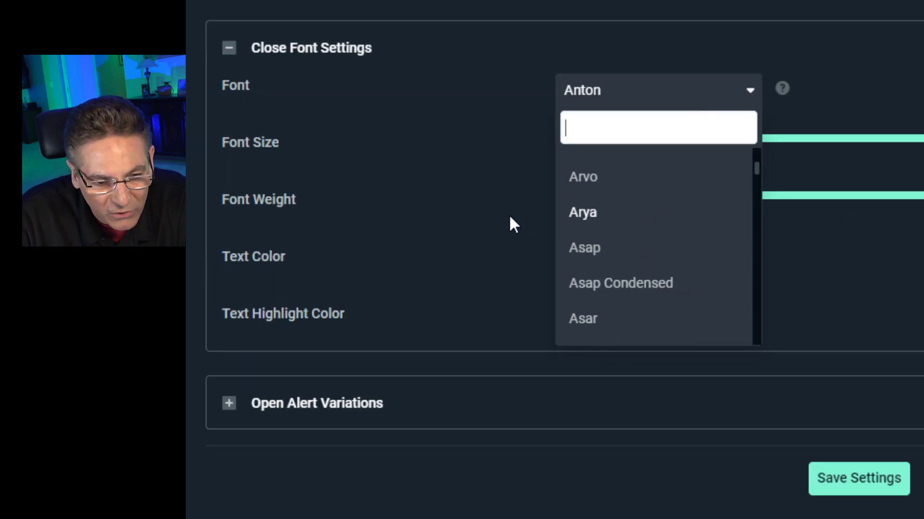
pyautogui.click(433, 137)
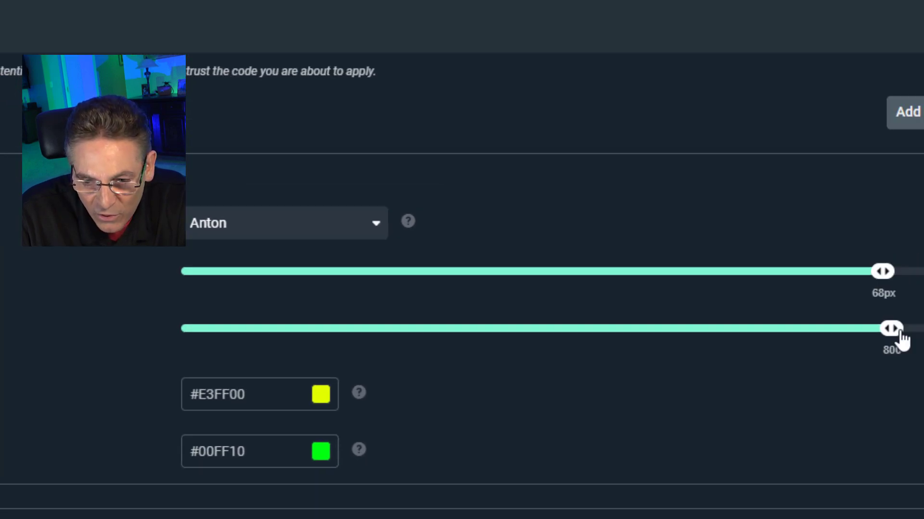
pyautogui.moveTo(895, 331); pyautogui.dragTo(625, 354)
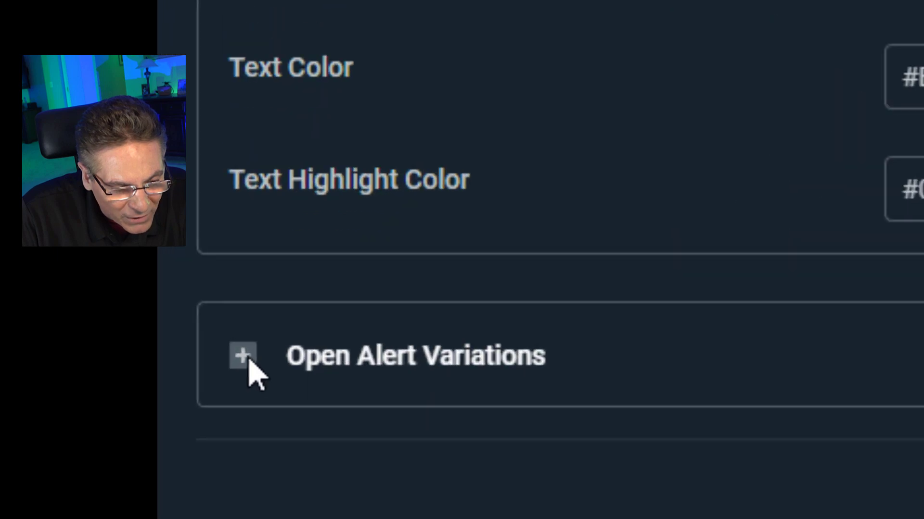
# Open a new subscriber alert variation with default settings and examine its condition, layout, sound, timing, font and colour options.
pyautogui.click(250, 347)
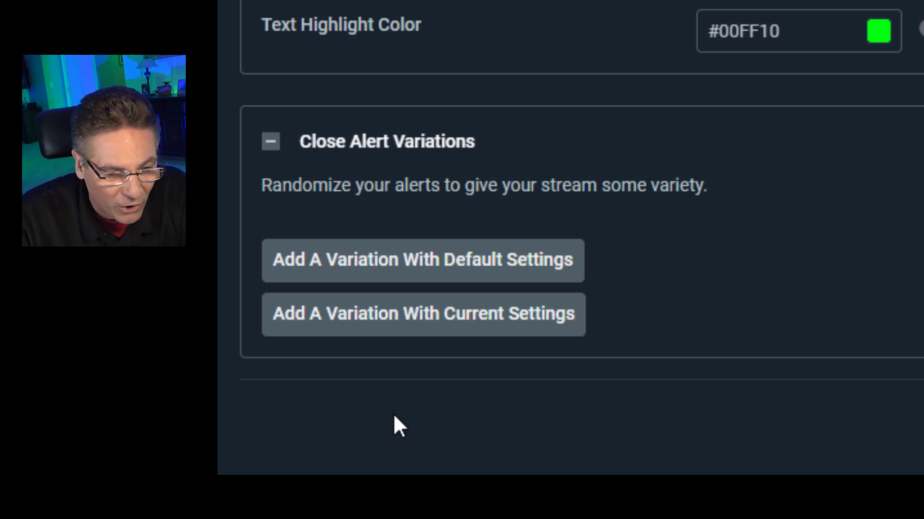
pyautogui.click(416, 267)
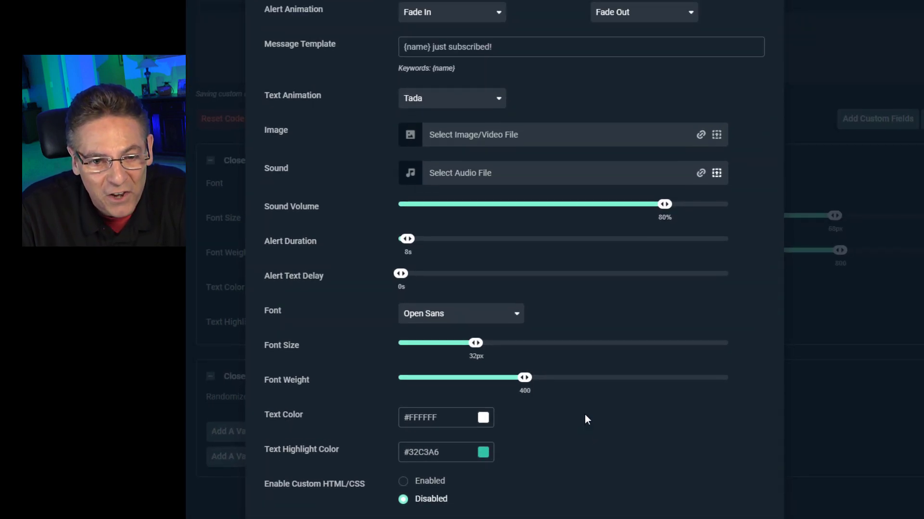
pyautogui.scroll(4, 586, 418)
pyautogui.scroll(-1, 584, 408)
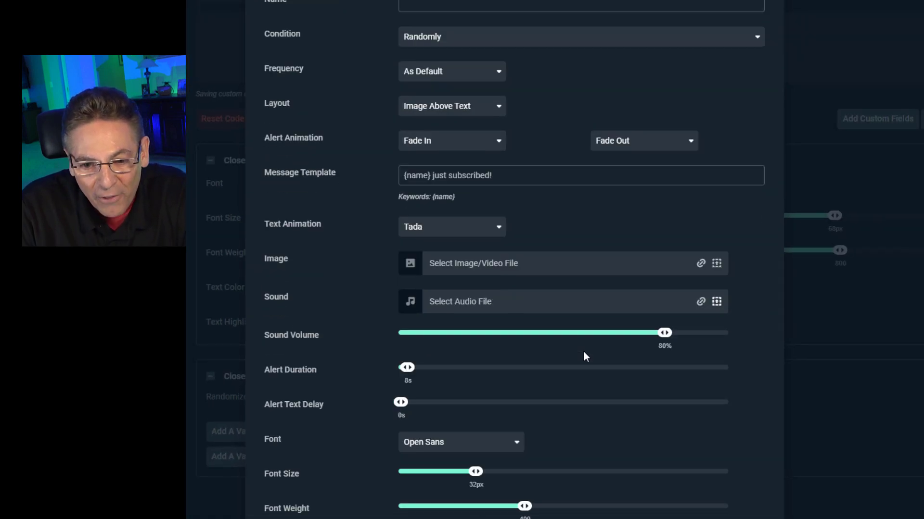
pyautogui.scroll(-4, 584, 352)
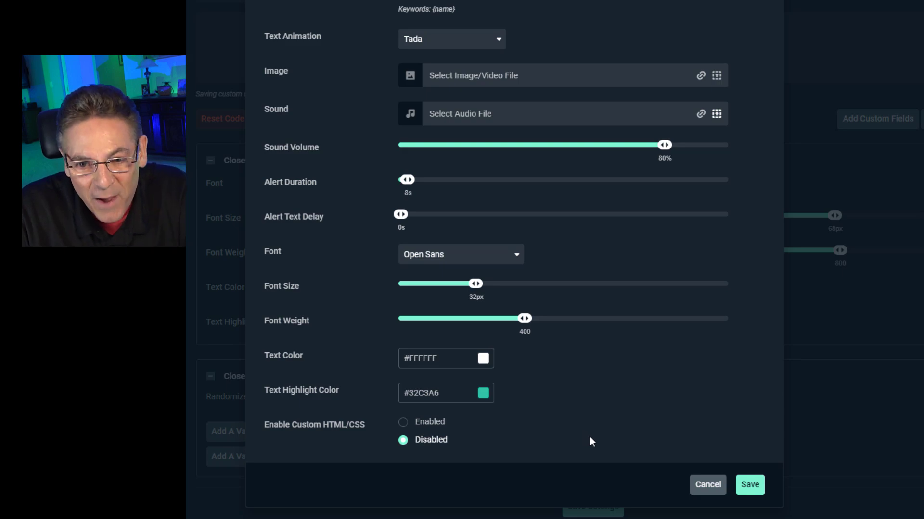
pyautogui.scroll(1, 591, 442)
pyautogui.scroll(1, 594, 442)
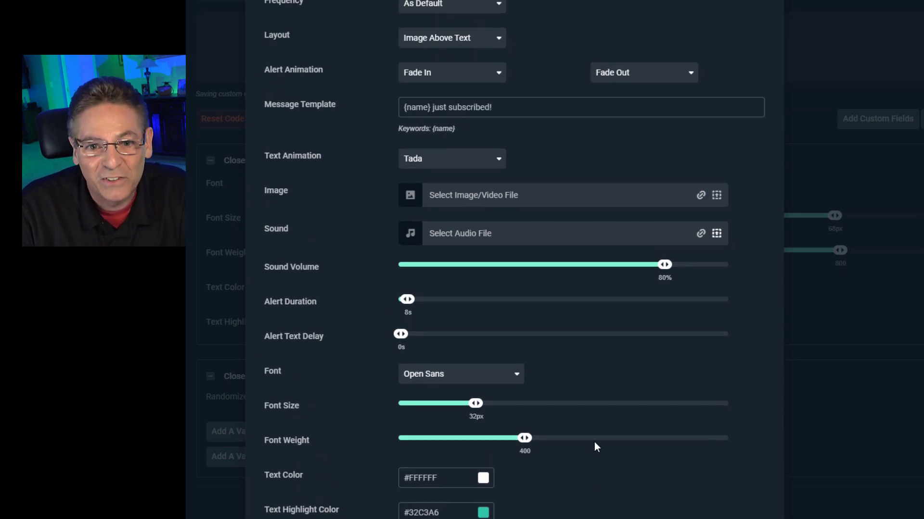
pyautogui.scroll(2, 592, 441)
pyautogui.scroll(-5, 593, 442)
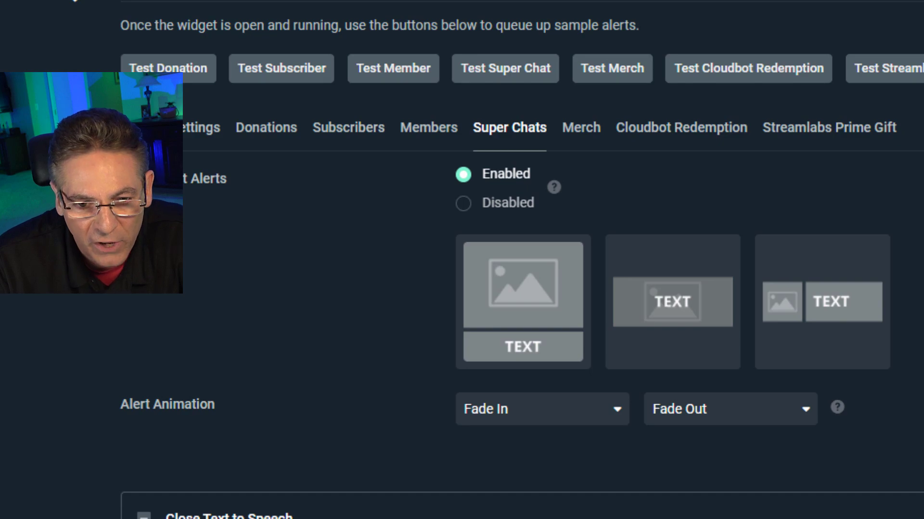
# Set the minimum Super Chat to read to 5 in the Super Chat alert's text-to-speech settings.
pyautogui.scroll(-10, 521, 260)
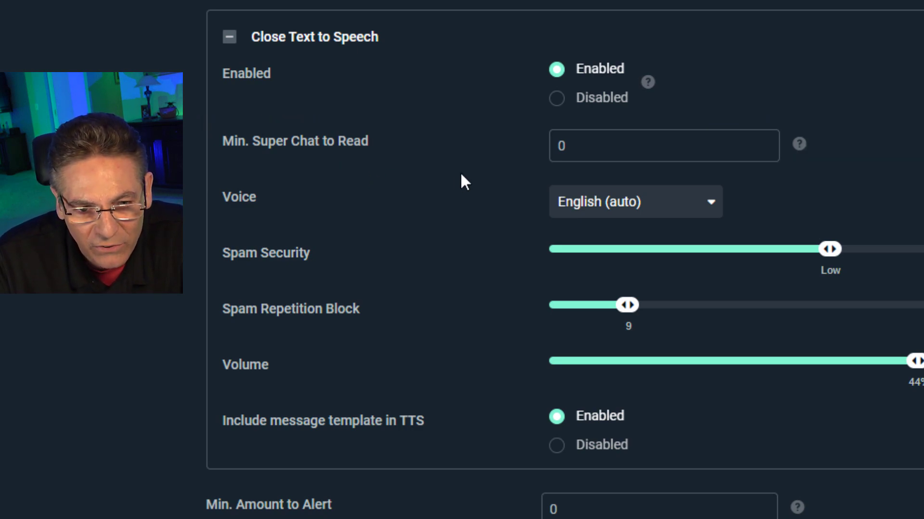
pyautogui.moveTo(568, 147); pyautogui.dragTo(546, 148)
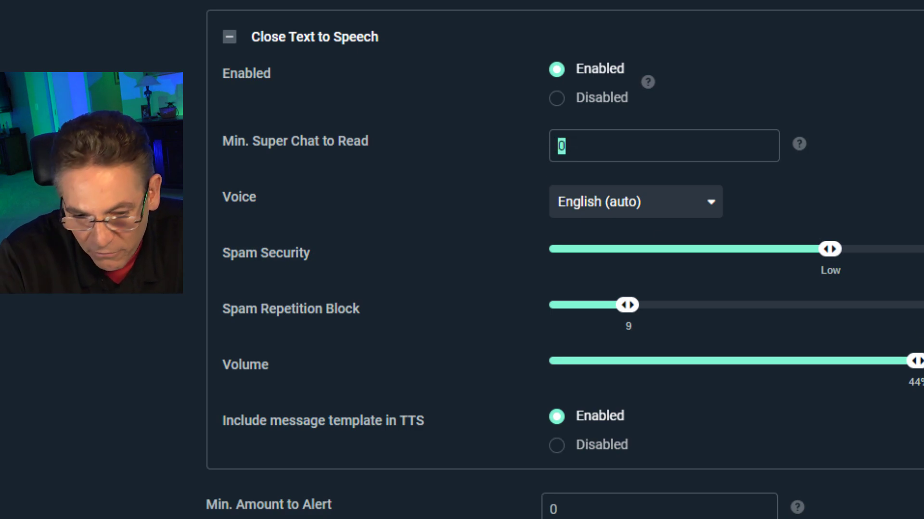
pyautogui.write('5')
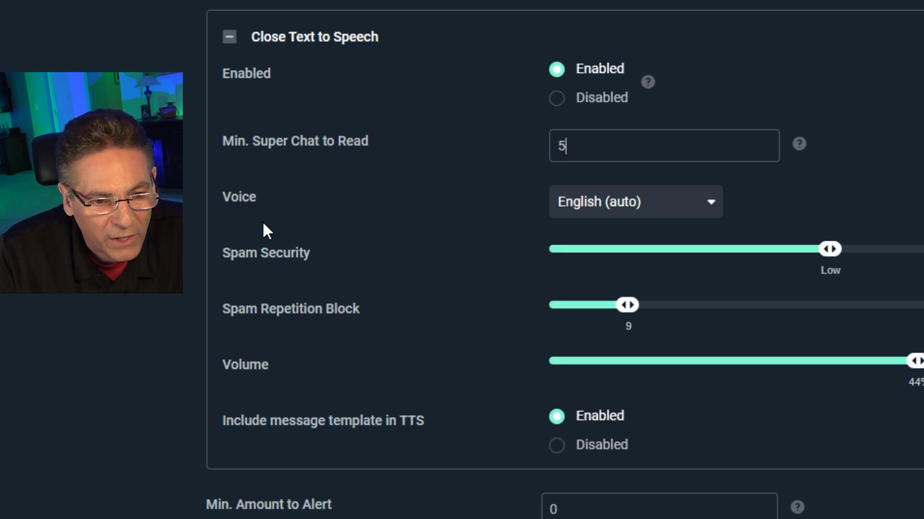
# Look through the text-to-speech voices offered for Super Chats and keep English (auto).
pyautogui.click(661, 208)
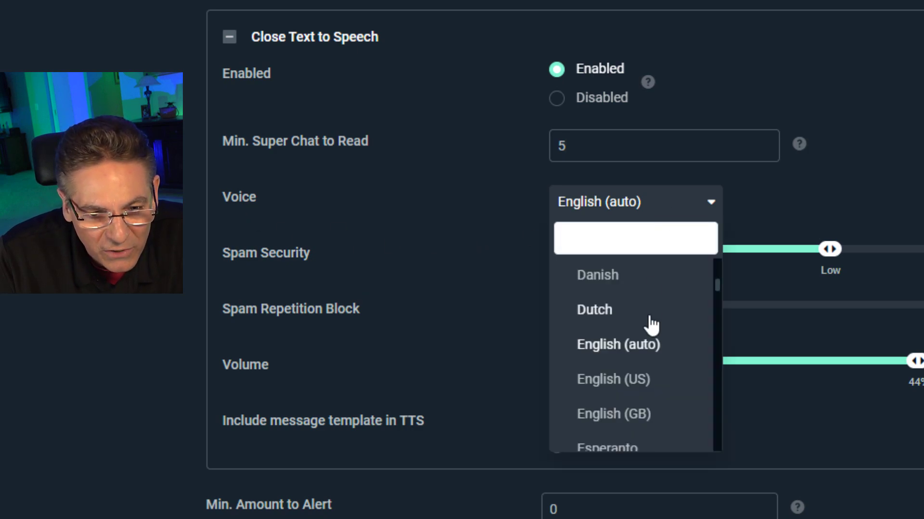
pyautogui.scroll(-8, 651, 365)
pyautogui.scroll(9, 649, 366)
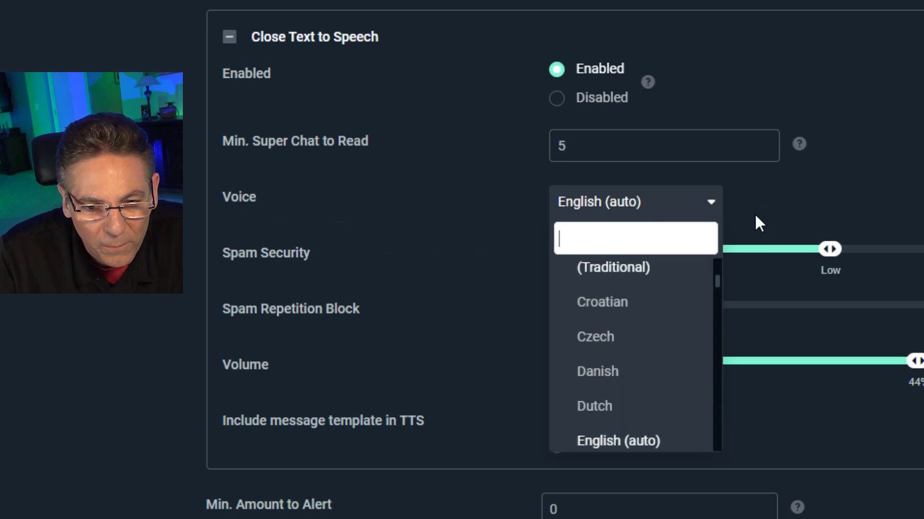
pyautogui.click(780, 198)
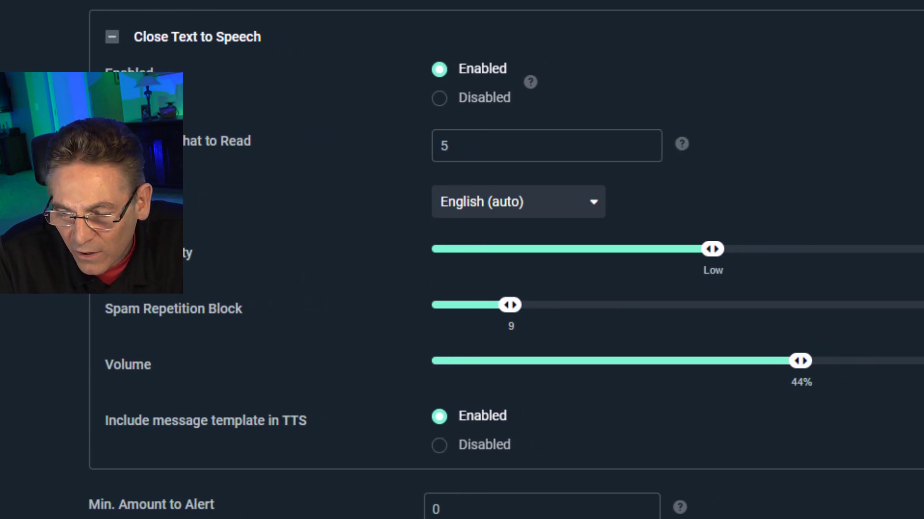
# Try the Medium and High spam security levels for Super Chat text to speech and return it to Low.
pyautogui.moveTo(310, 268)
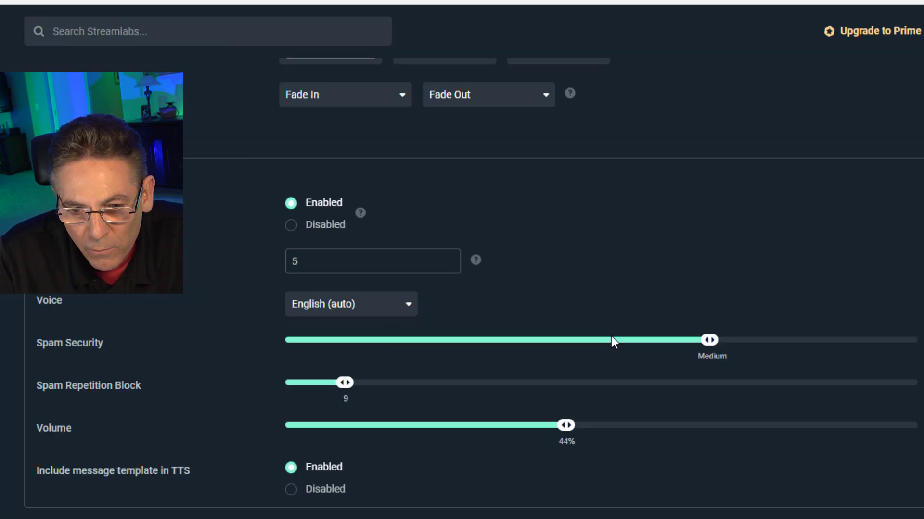
pyautogui.moveTo(721, 340); pyautogui.dragTo(856, 352)
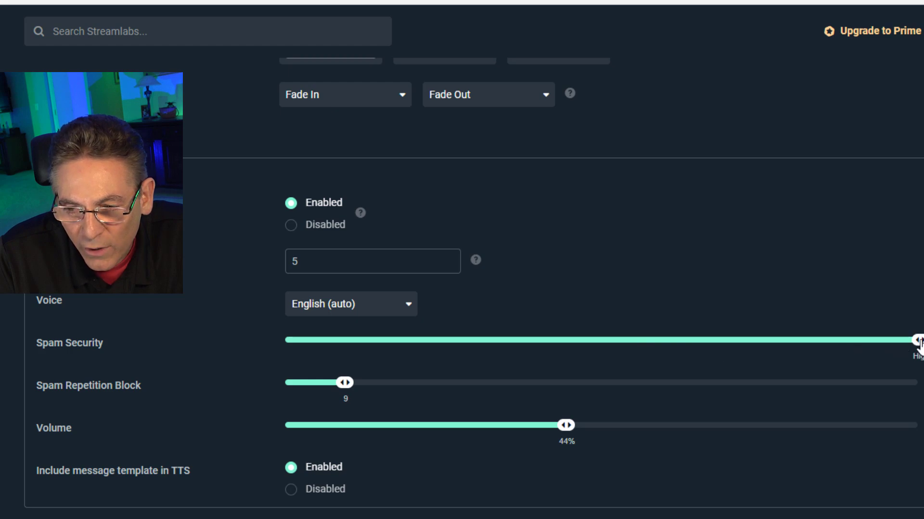
pyautogui.moveTo(919, 342); pyautogui.dragTo(518, 347)
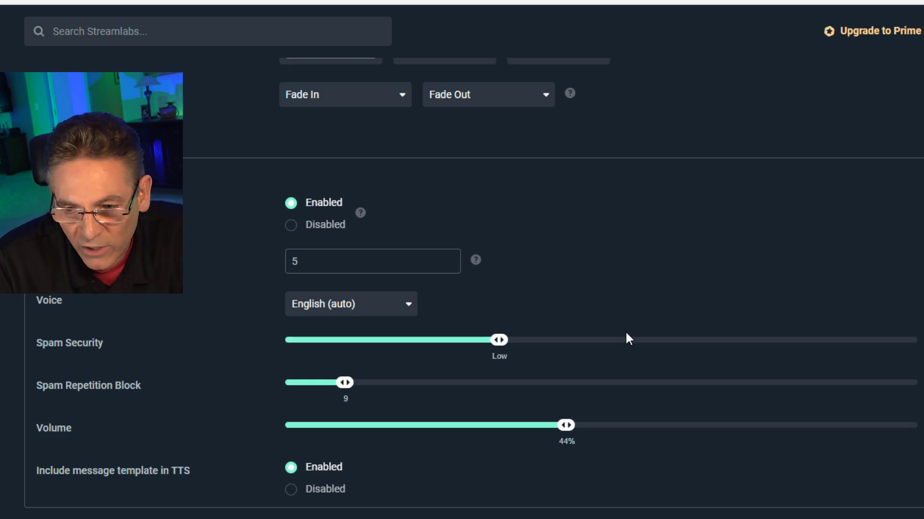
pyautogui.moveTo(492, 315)
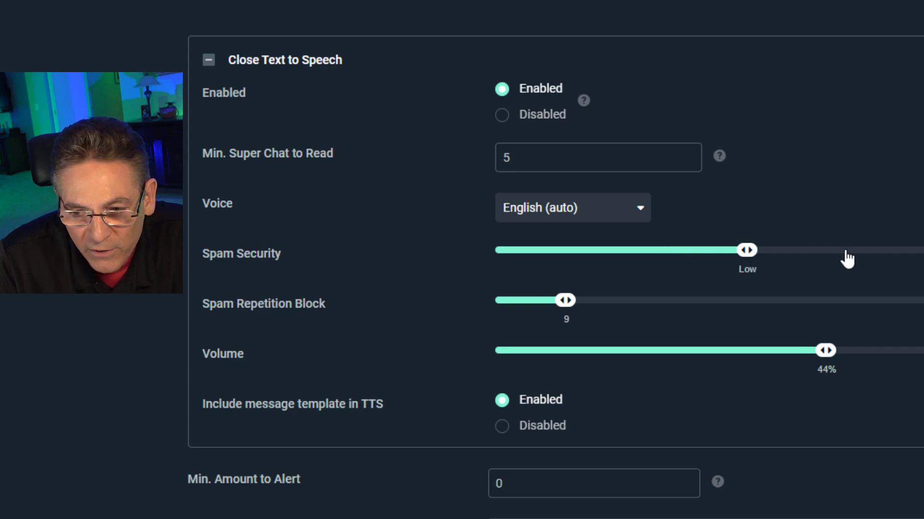
# Set the Super Chat text-to-speech volume to 40%.
pyautogui.scroll(9, 687, 283)
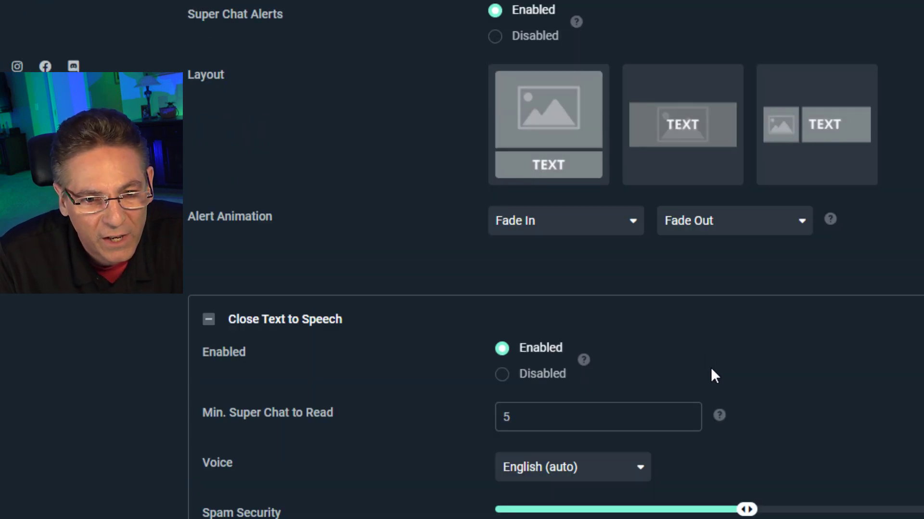
pyautogui.scroll(-7, 711, 371)
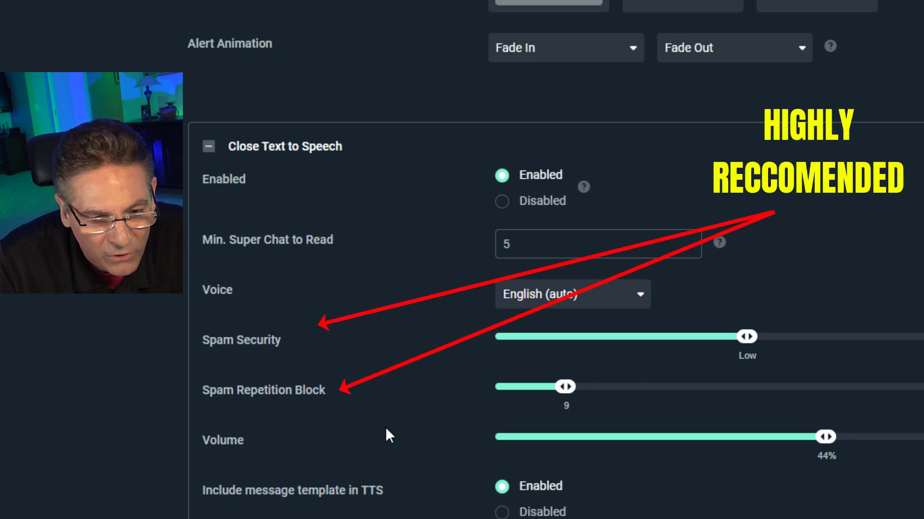
pyautogui.scroll(-3, 798, 471)
pyautogui.moveTo(831, 366); pyautogui.dragTo(804, 290)
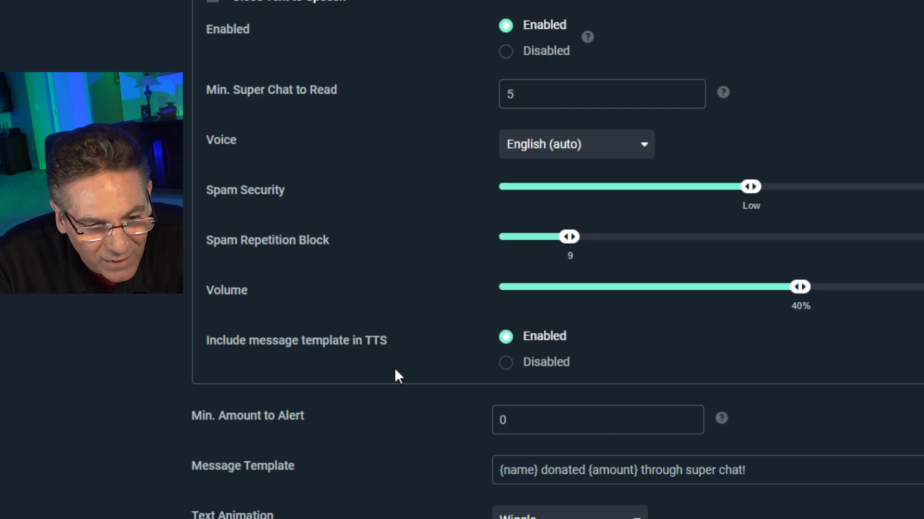
# Examine the wording of the Super Chat alert's message template, including its {name} and {amount} placeholders.
pyautogui.scroll(-3, 409, 327)
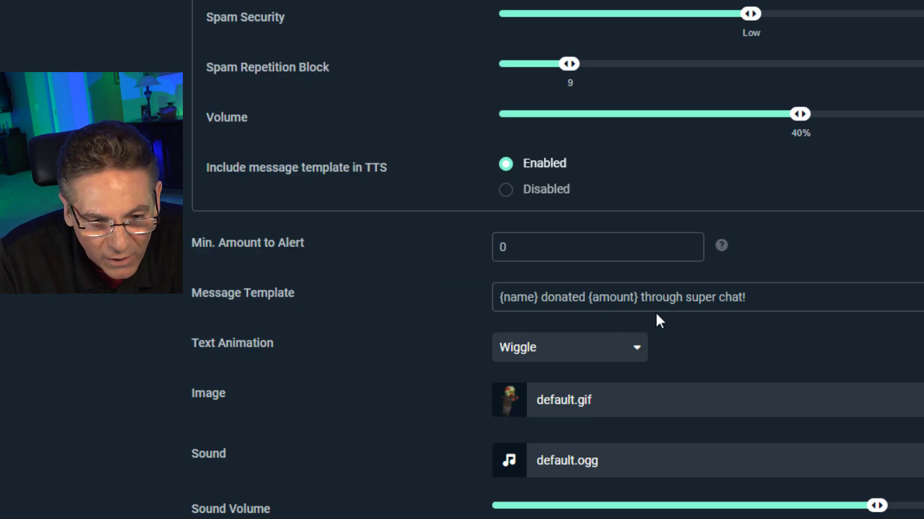
pyautogui.moveTo(771, 298); pyautogui.dragTo(459, 288)
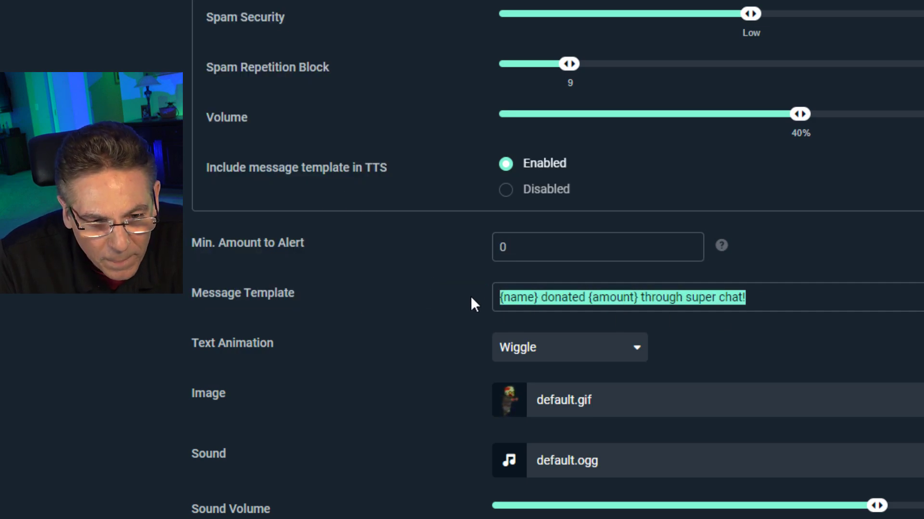
pyautogui.click(457, 290)
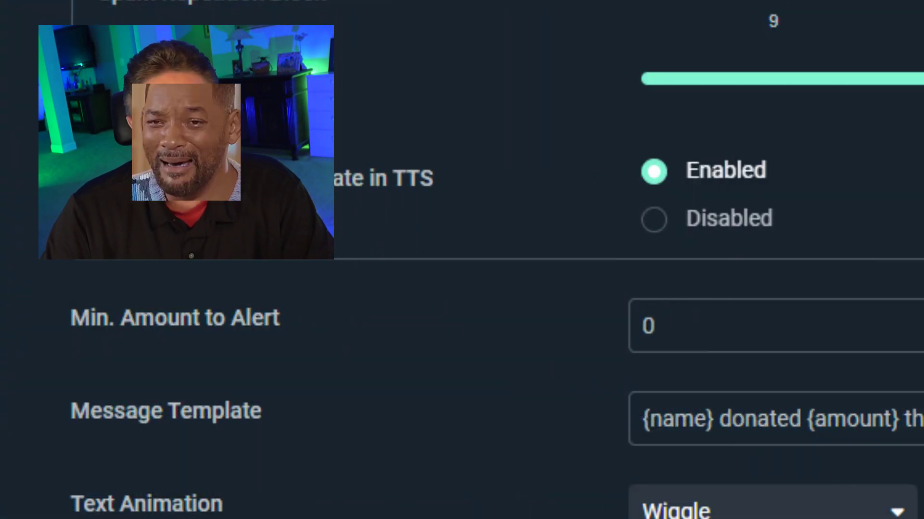
pyautogui.scroll(-3, 497, 261)
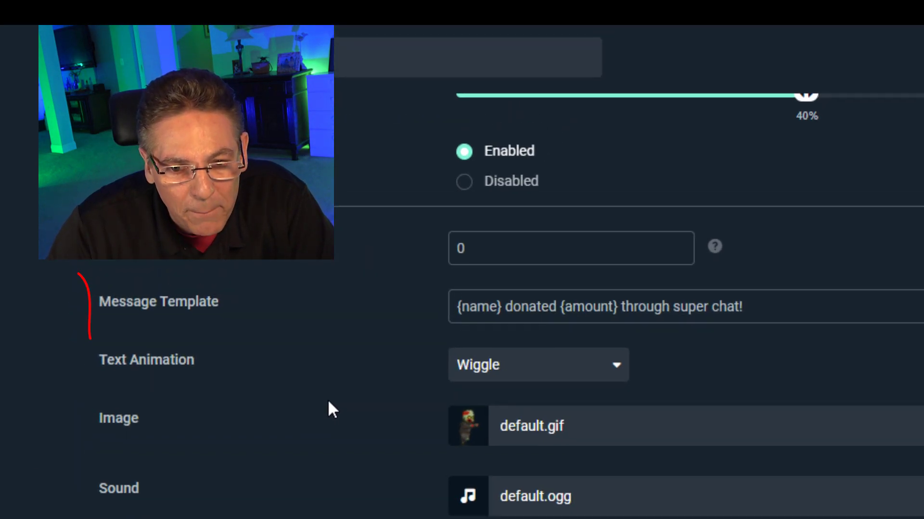
pyautogui.moveTo(655, 308); pyautogui.dragTo(441, 310)
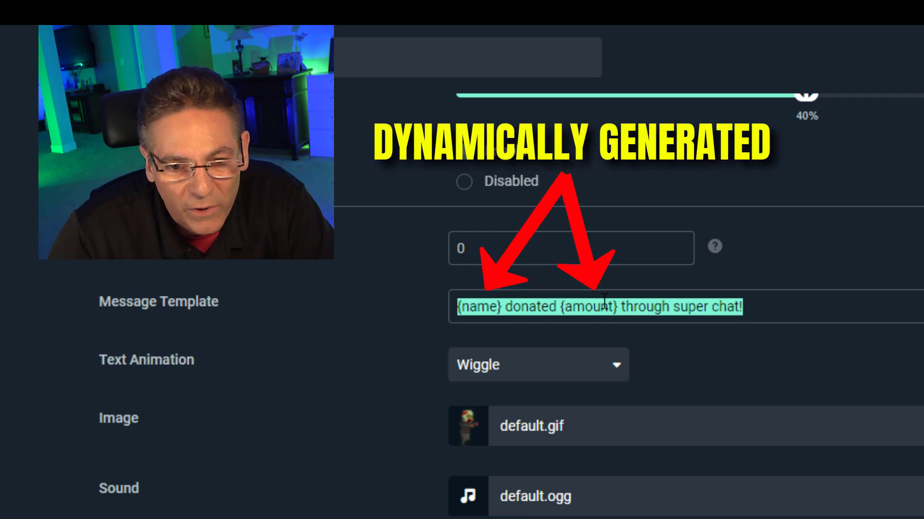
pyautogui.click(305, 383)
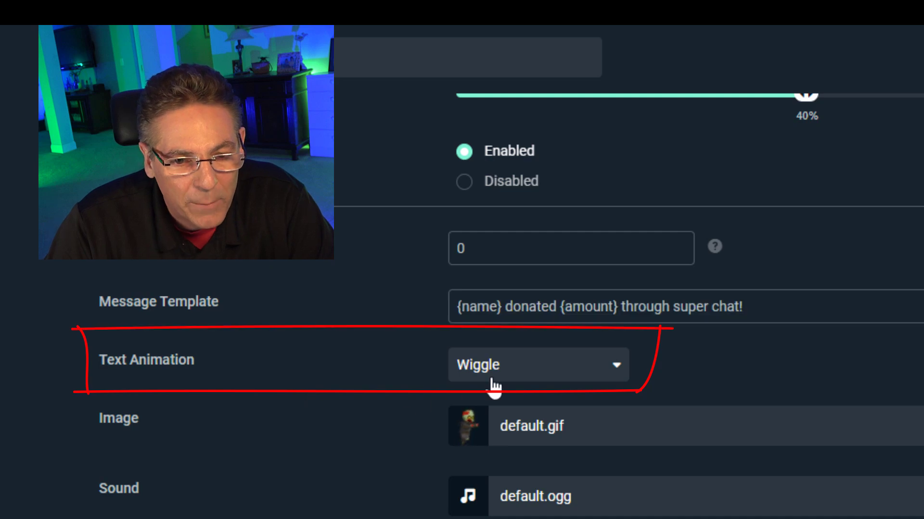
# Set the Super Chat alert's text animation to None.
pyautogui.click(521, 368)
pyautogui.scroll(3, 510, 448)
pyautogui.click(486, 434)
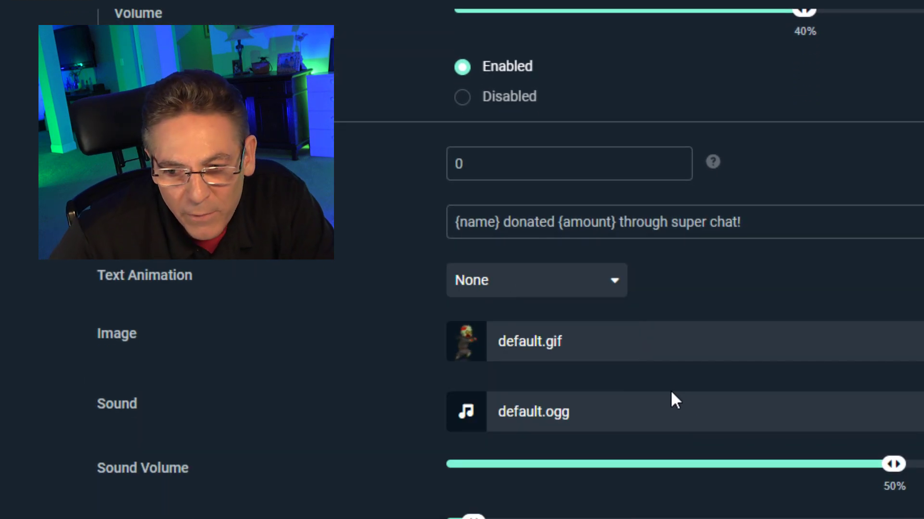